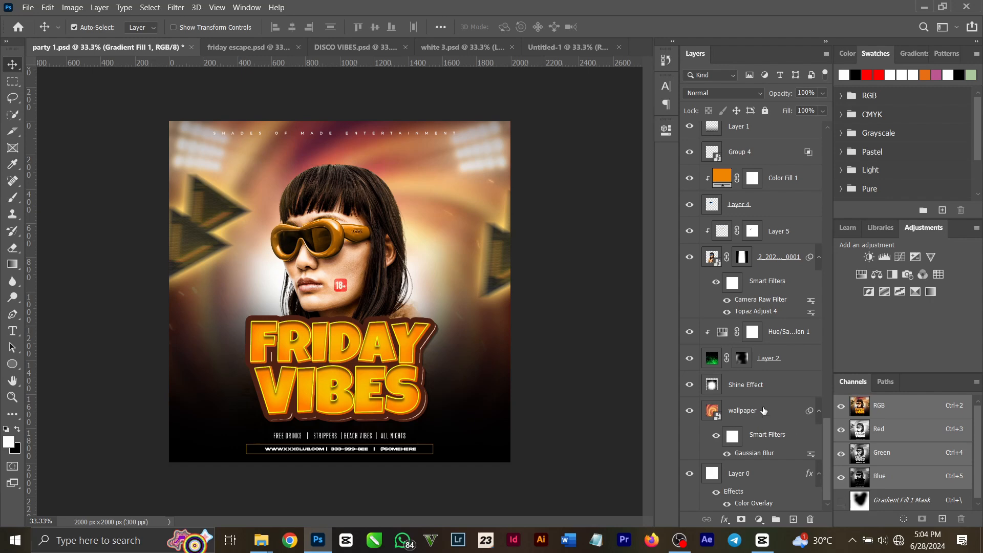
- Inspect the Color Overlay effect on Layer 0 in party 1.psd and check the blank Untitled-1 document
double_click(761, 506)
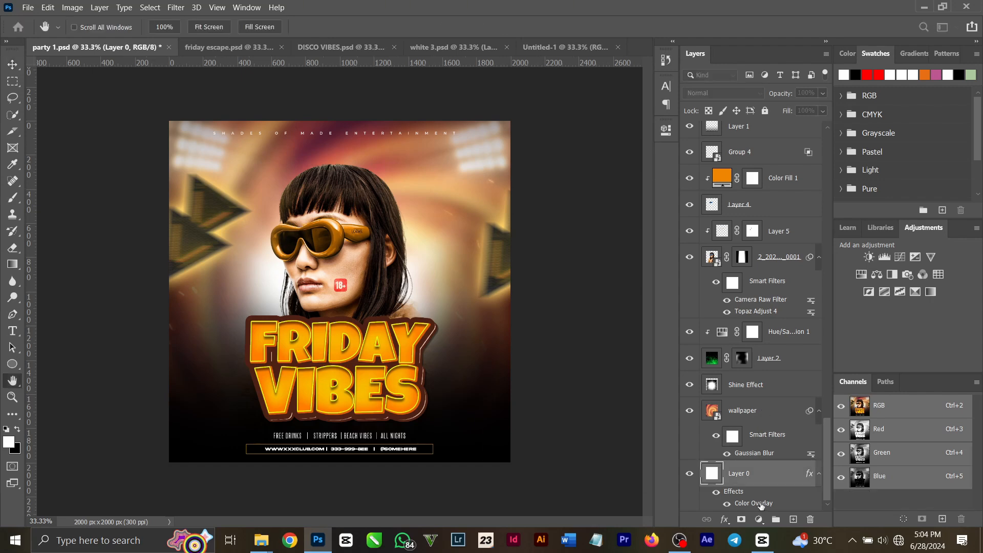
left_click(930, 238)
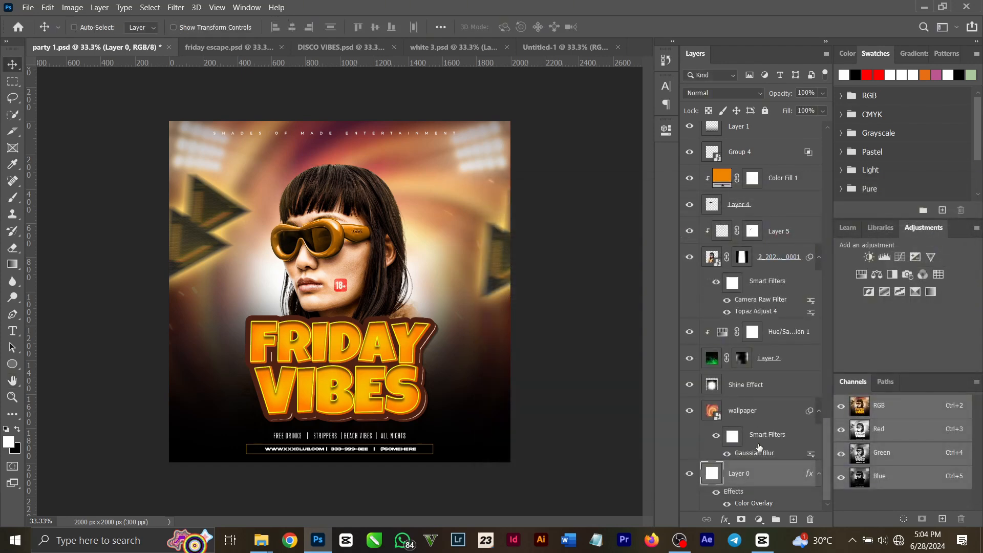
left_click(535, 49)
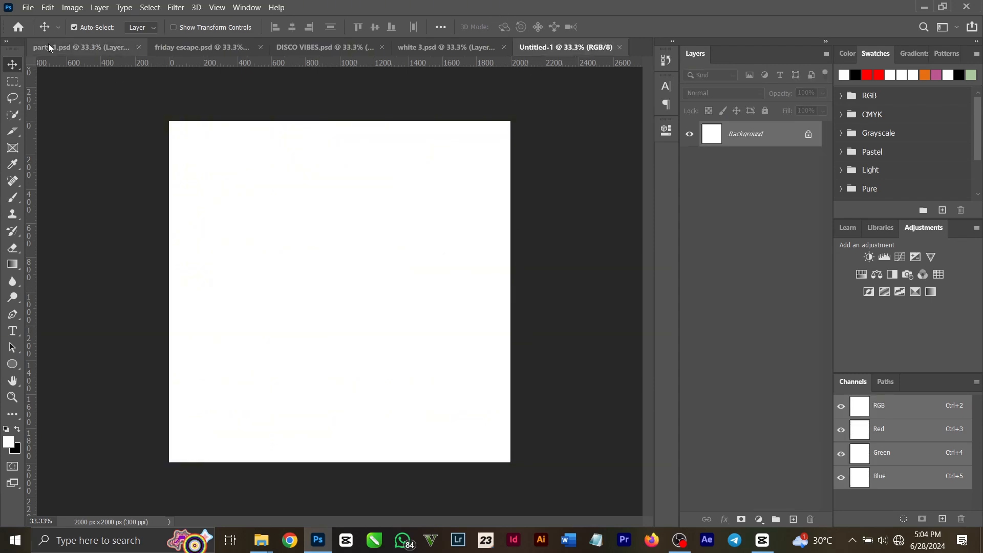
left_click(64, 49)
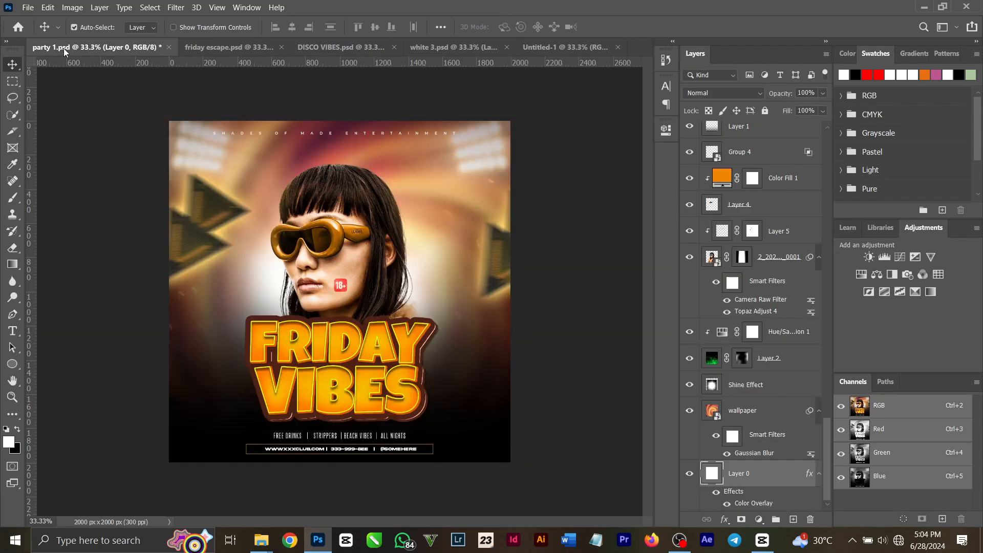
- Copy the wallpaper layer from party 1.psd into Untitled-1 and move it upward so the swirl's centre sits higher on the canvas
left_click(788, 422)
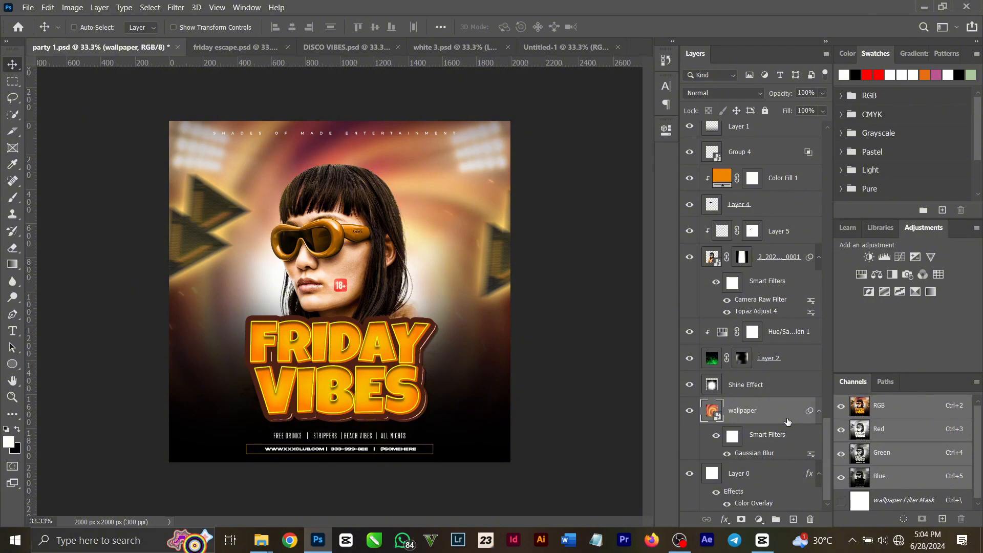
left_click(572, 46)
key("ctrl+v")
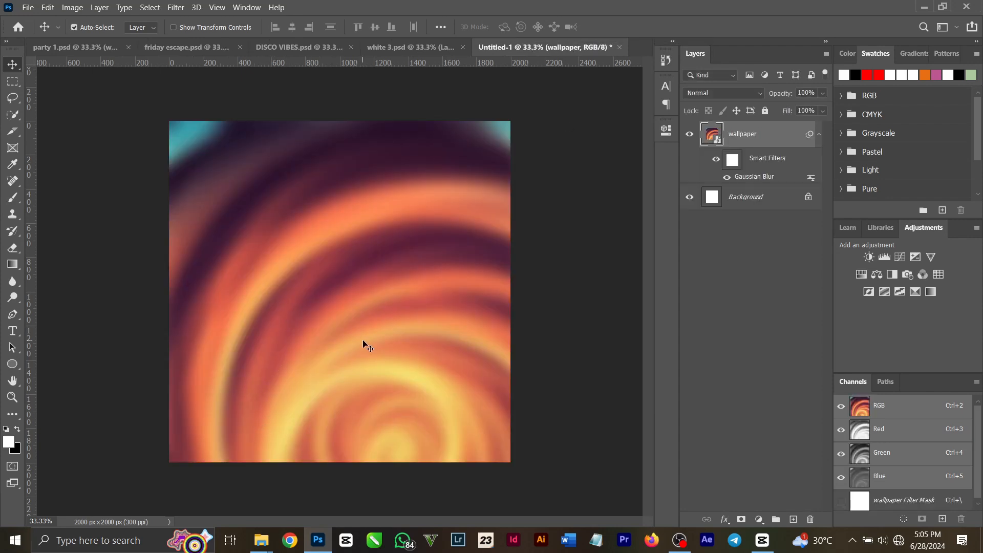
left_click_drag(384, 307, 371, 227)
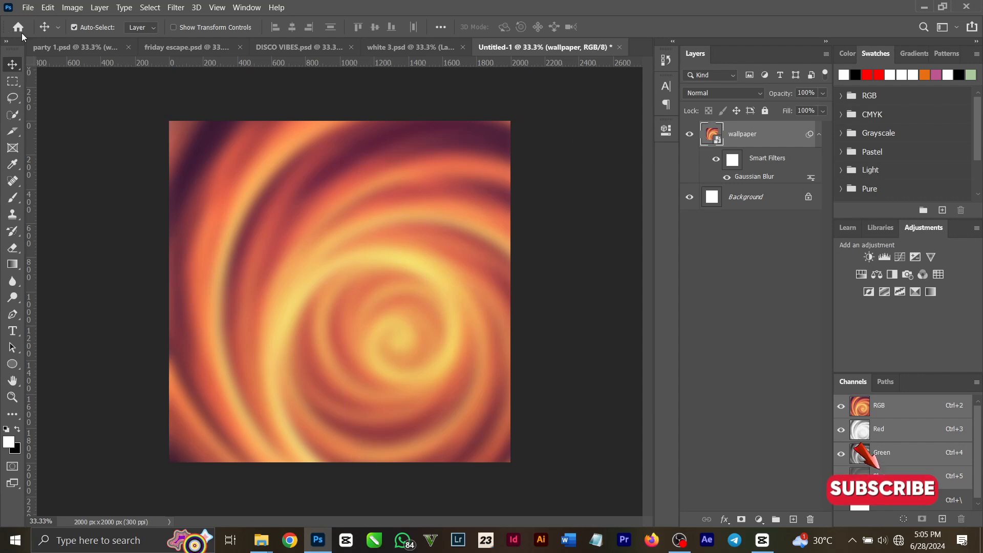
left_click(176, 8)
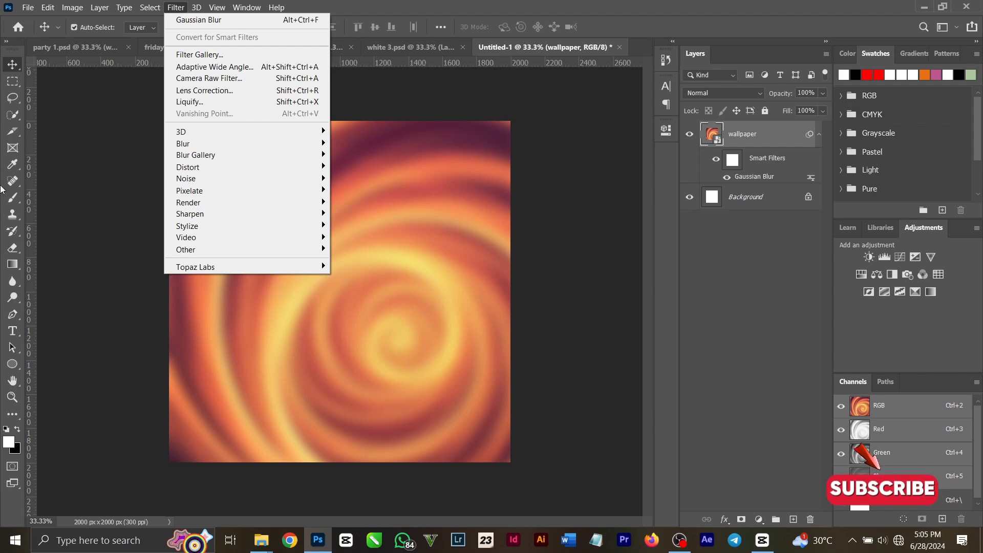
mouse_move(293, 142)
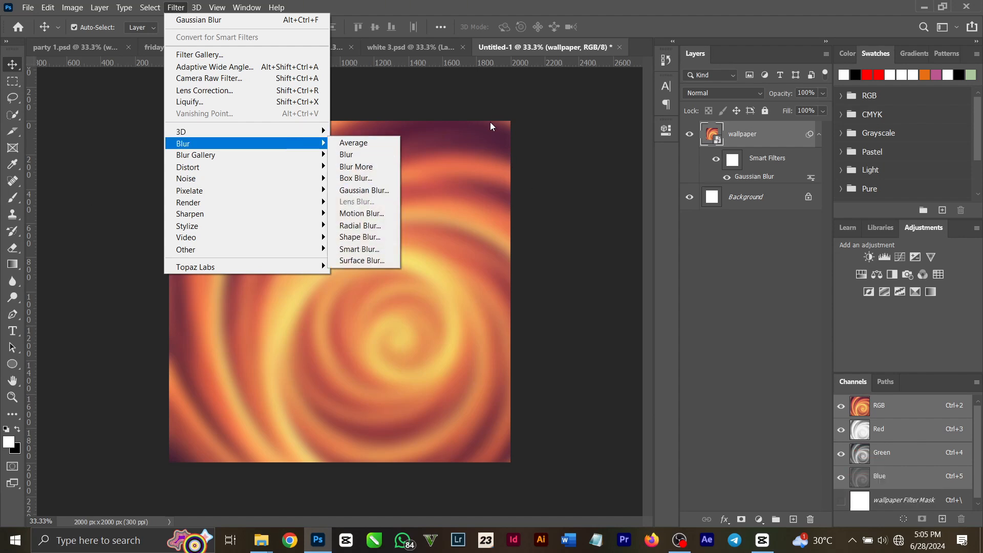
left_click(543, 111)
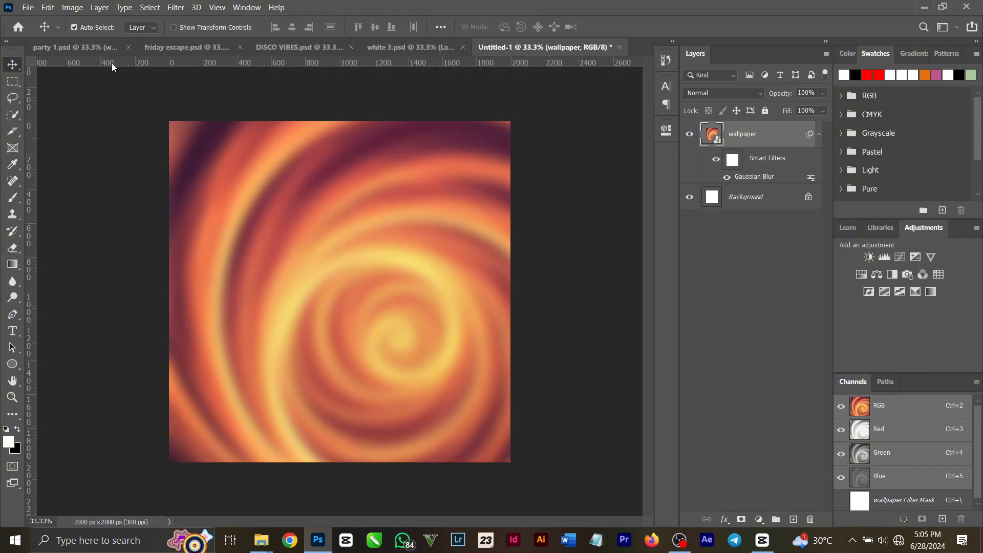
- Copy Layer 2 together with its clipped Hue/Saturation adjustment from party 1.psd into Untitled-1
left_click(81, 46)
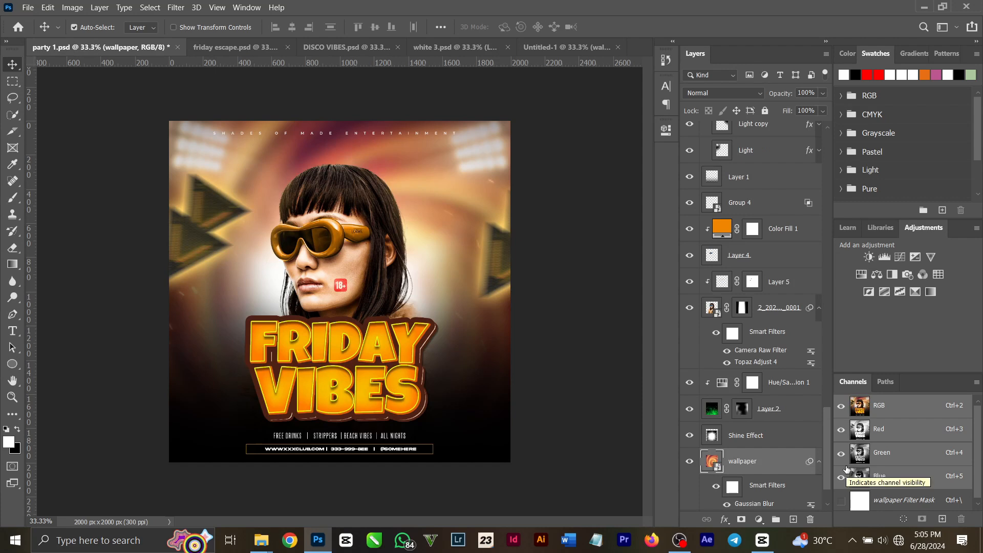
left_click(691, 383)
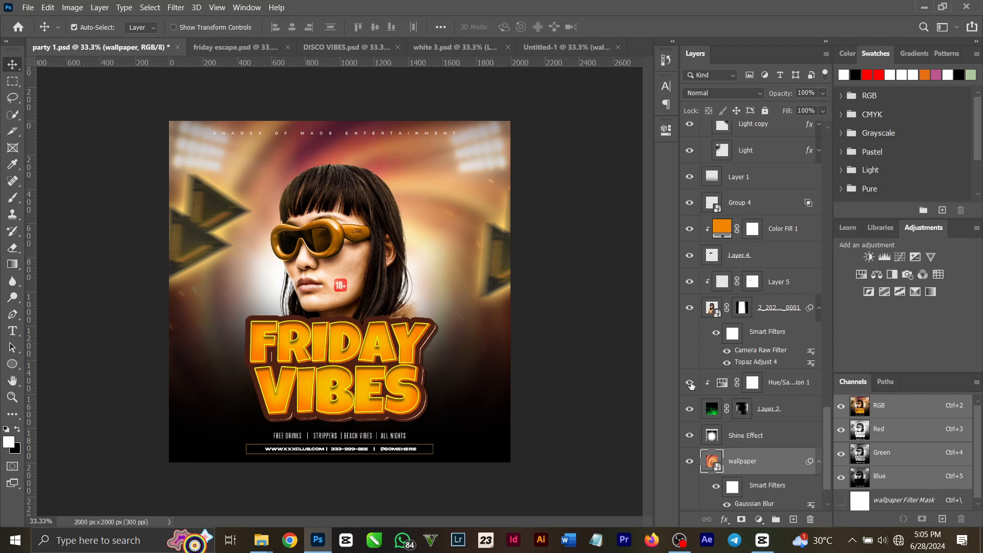
left_click(768, 416)
left_click(802, 387, "shift")
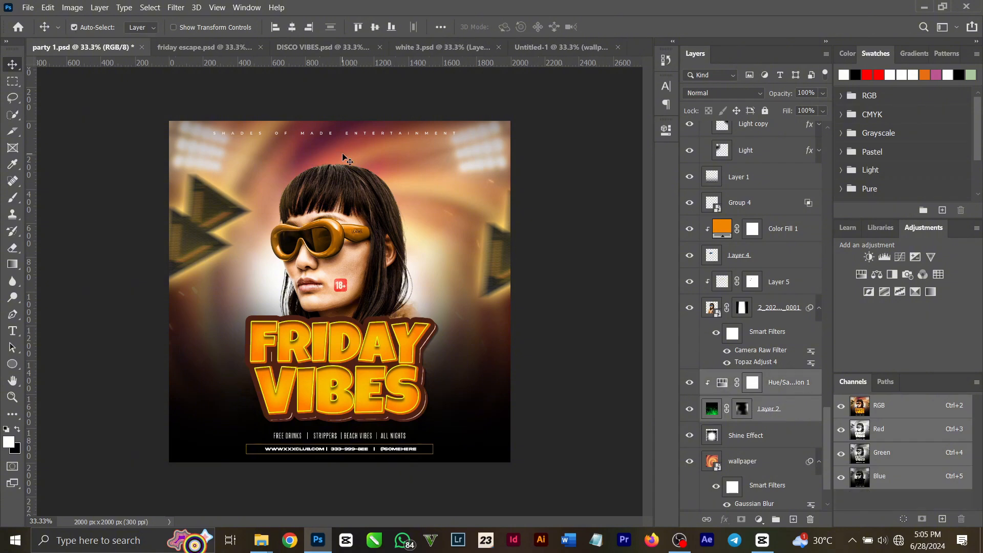
left_click(529, 51)
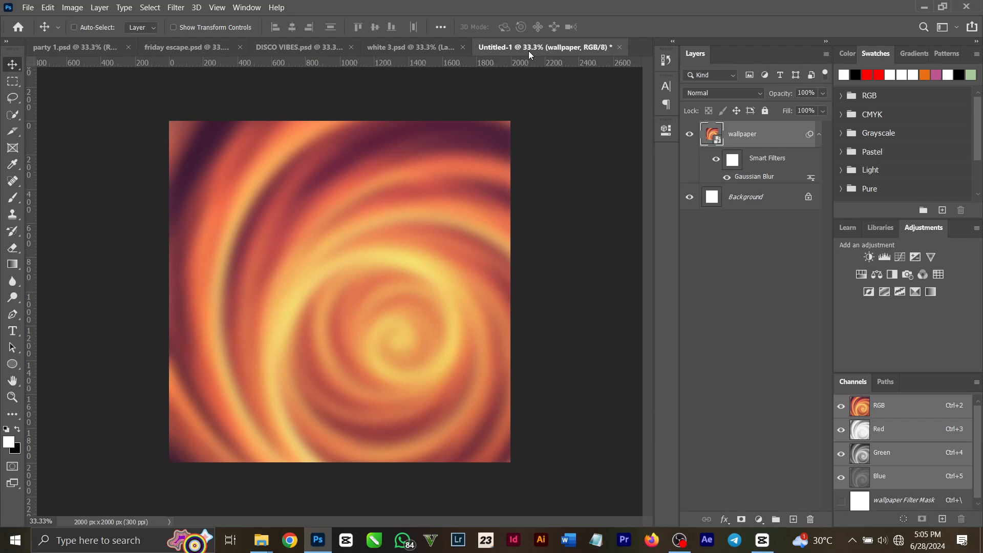
key("ctrl+v")
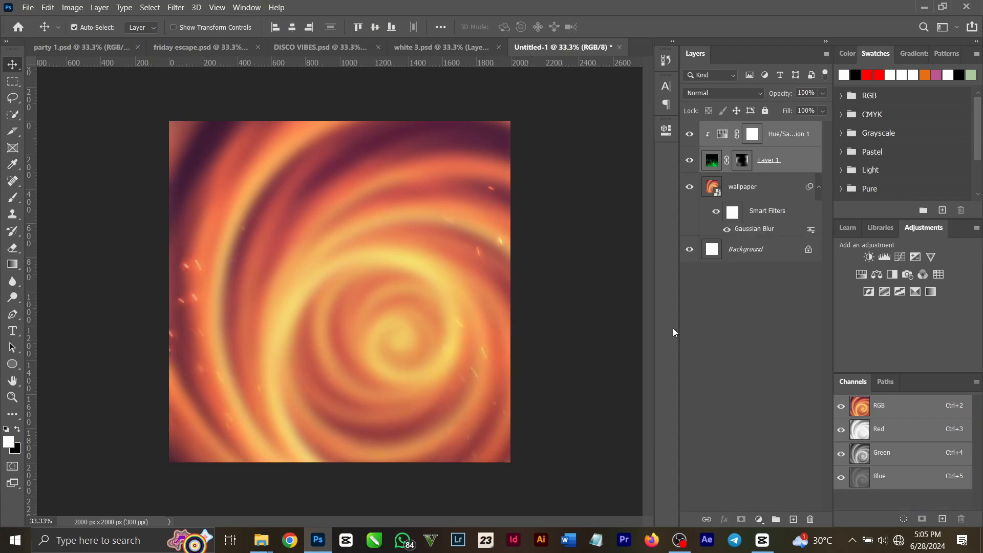
- Set the hue of the clipped Hue/Saturation 1 adjustment to -96 so the sparks turn yellow
left_click(734, 351)
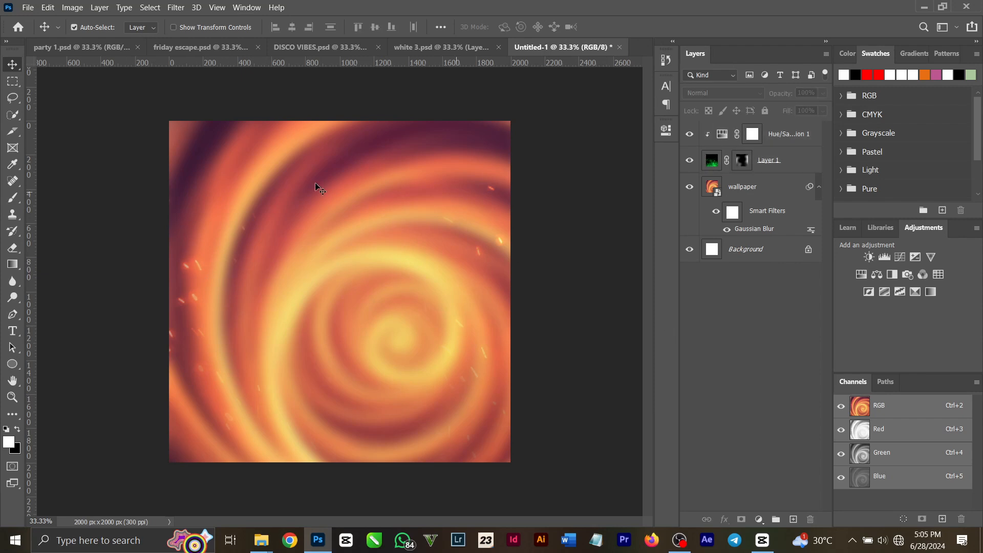
double_click(718, 136)
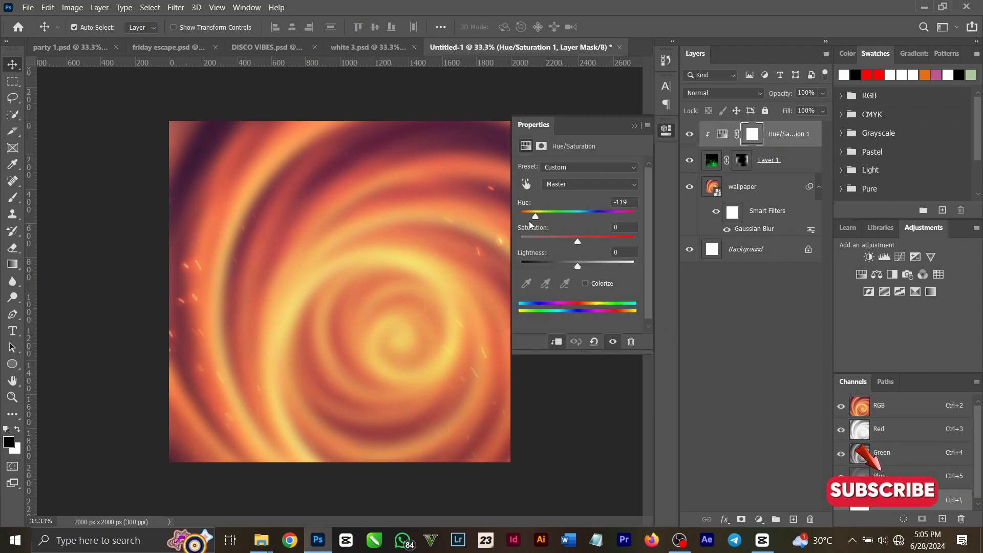
left_click_drag(532, 217, 611, 220)
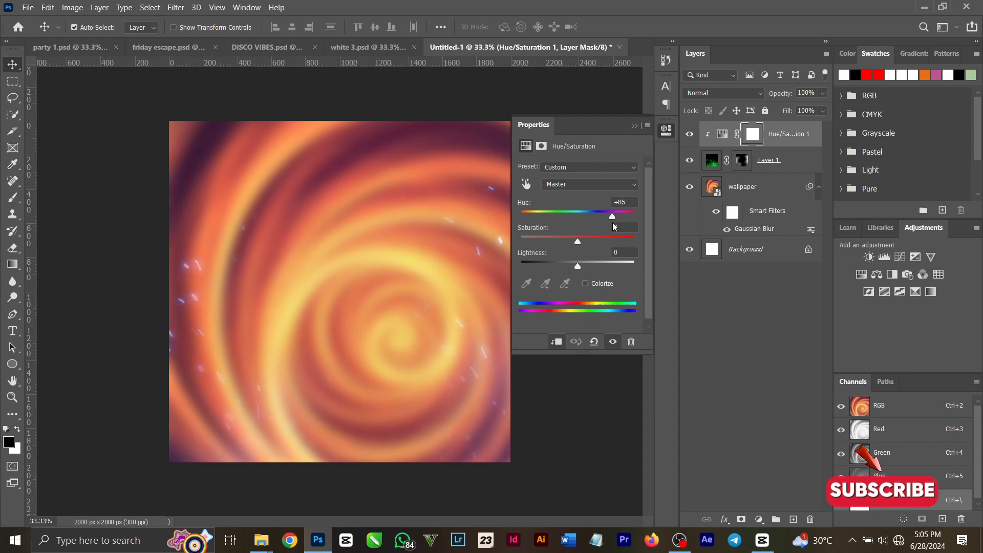
mouse_move(612, 223)
left_mouse_down()
mouse_move(503, 218)
mouse_move(540, 220)
left_mouse_up()
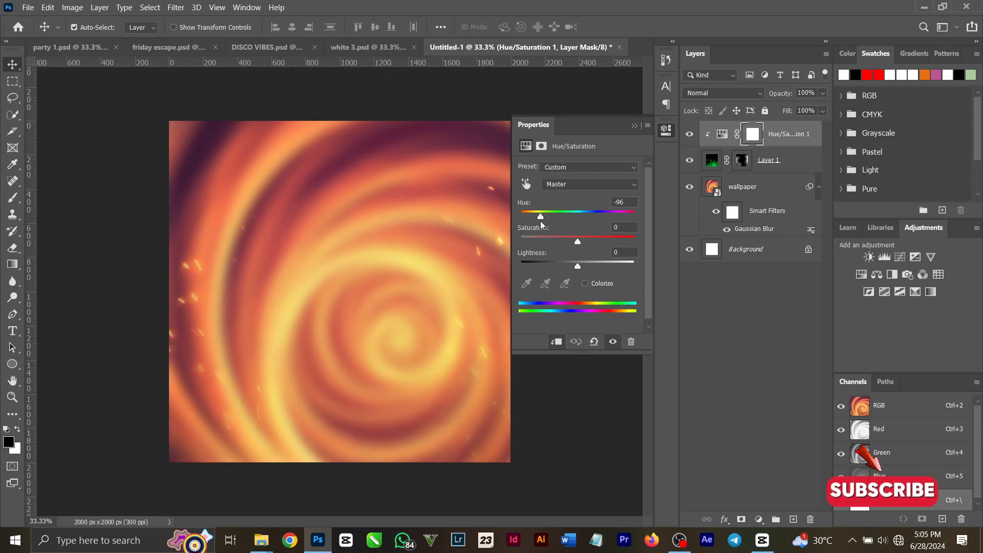
left_click(635, 126)
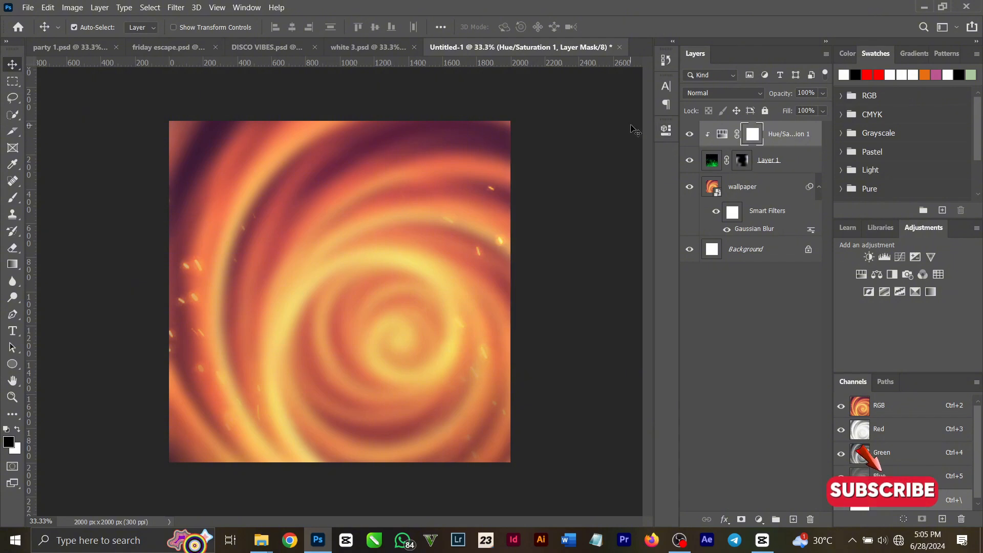
- Compare the Normal blend mode on the sparks in Layer 1 with Linear Dodge (Add), ending on Linear Dodge (Add)
left_click(713, 163)
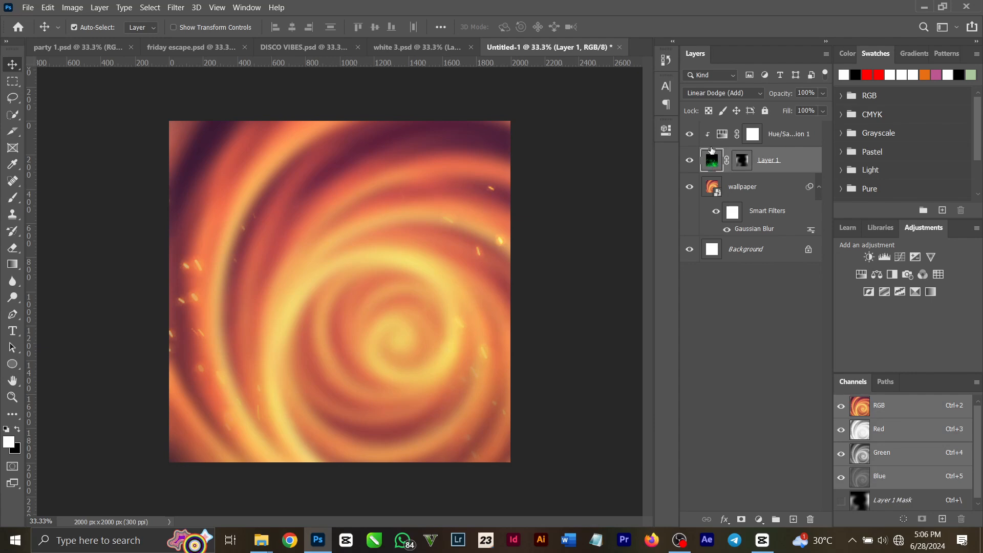
left_click(722, 93)
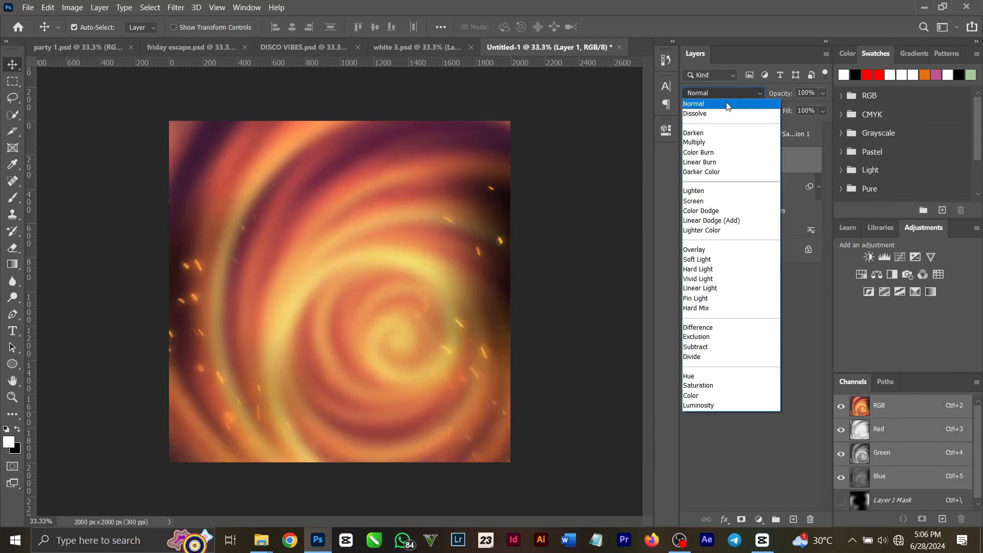
left_click(726, 98)
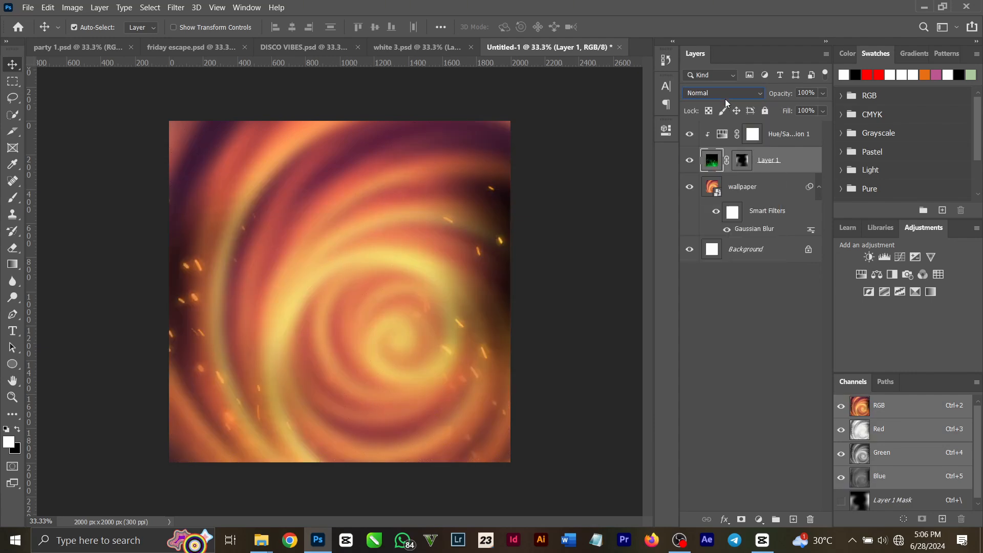
left_click(726, 96)
left_click(719, 219)
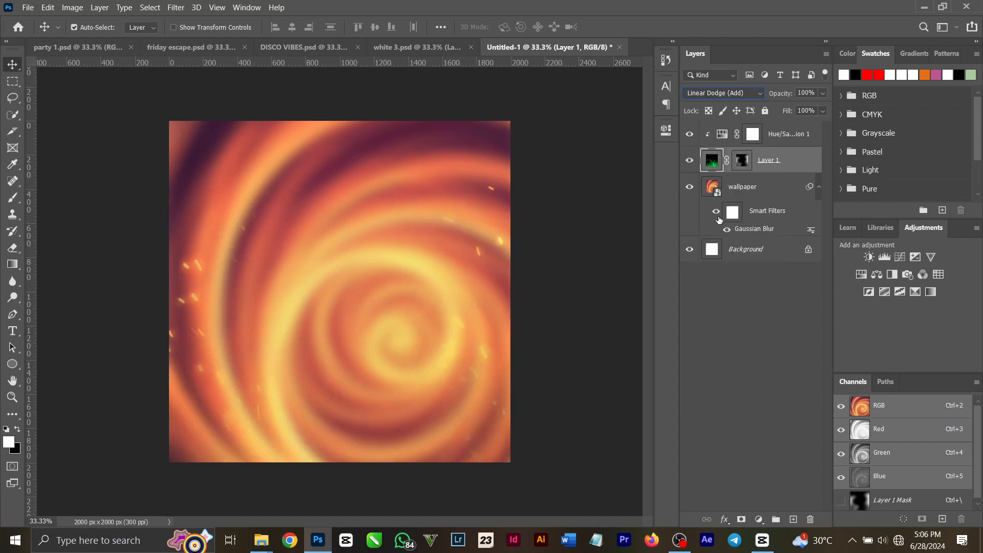
left_click(12, 82)
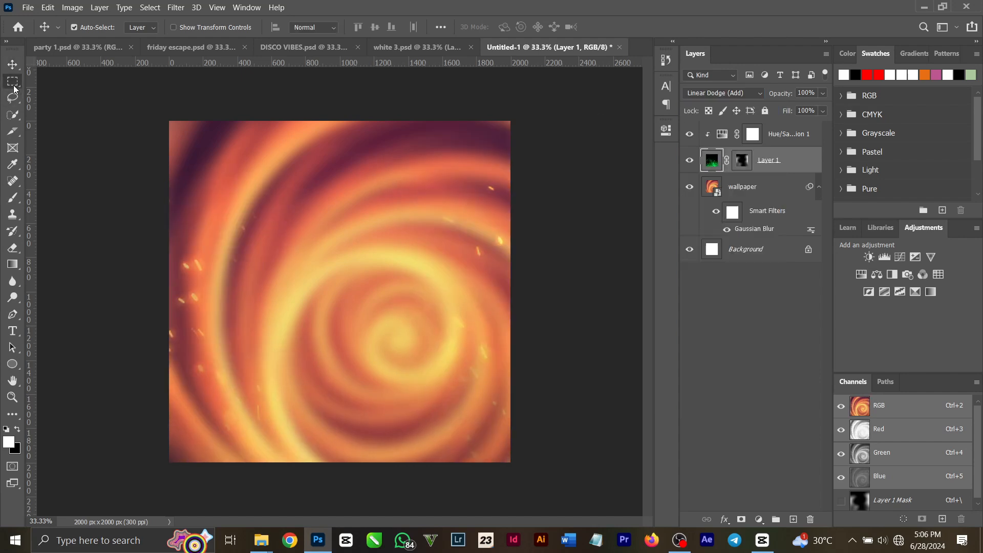
left_click(14, 66)
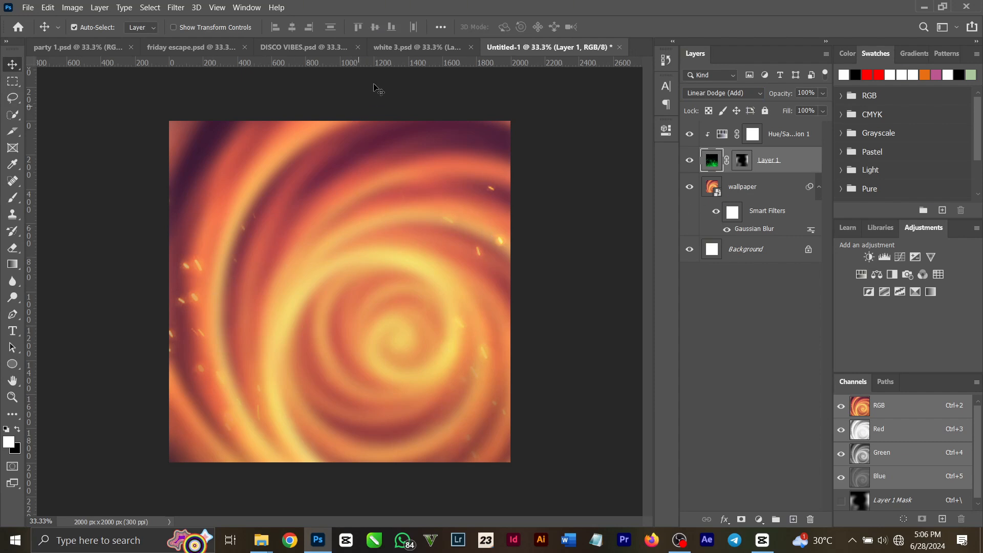
- Hide Layer 5 in party 1.psd and select the woman's photo layer beneath it
left_click(54, 47)
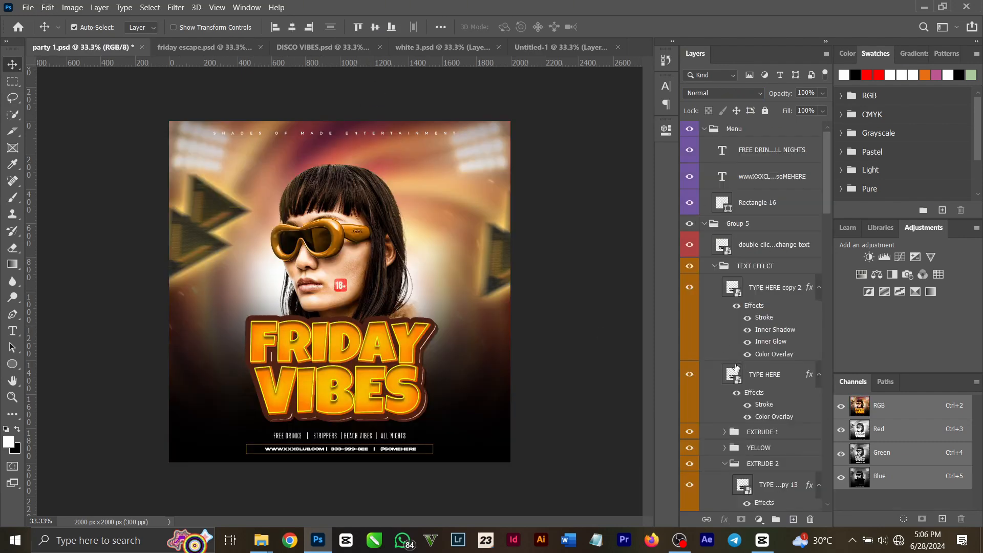
scroll(736, 368, "down", 10)
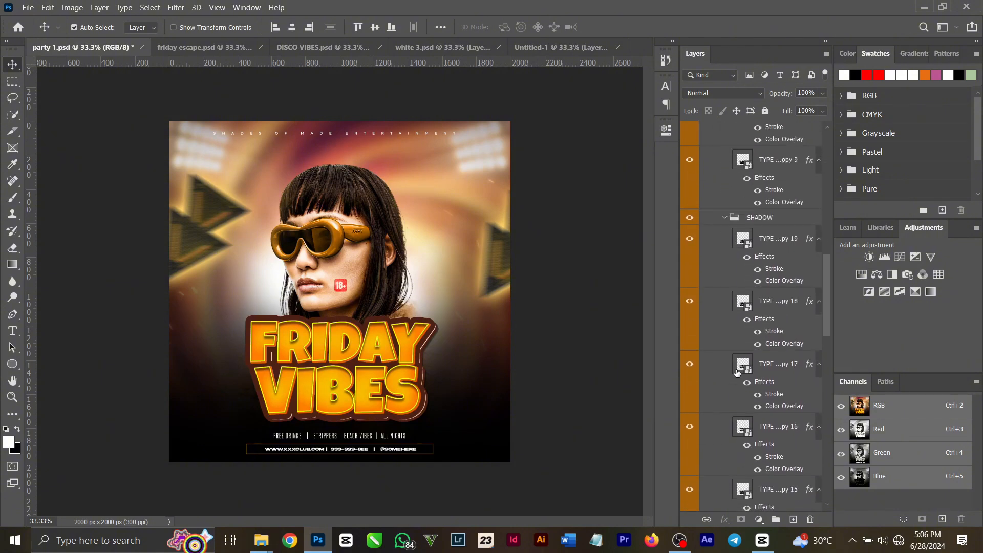
scroll(736, 373, "down", 10)
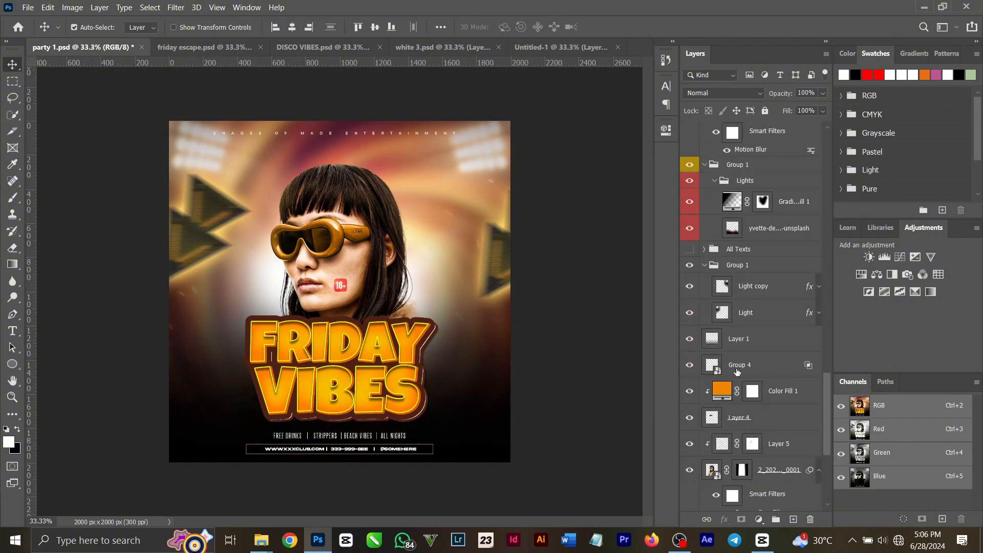
scroll(765, 460, "down", 2)
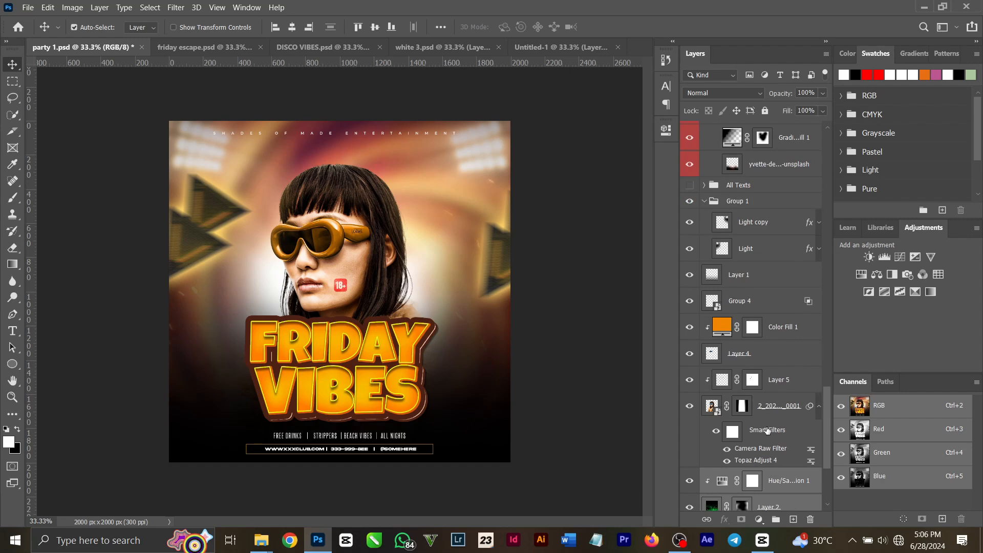
left_click(778, 384)
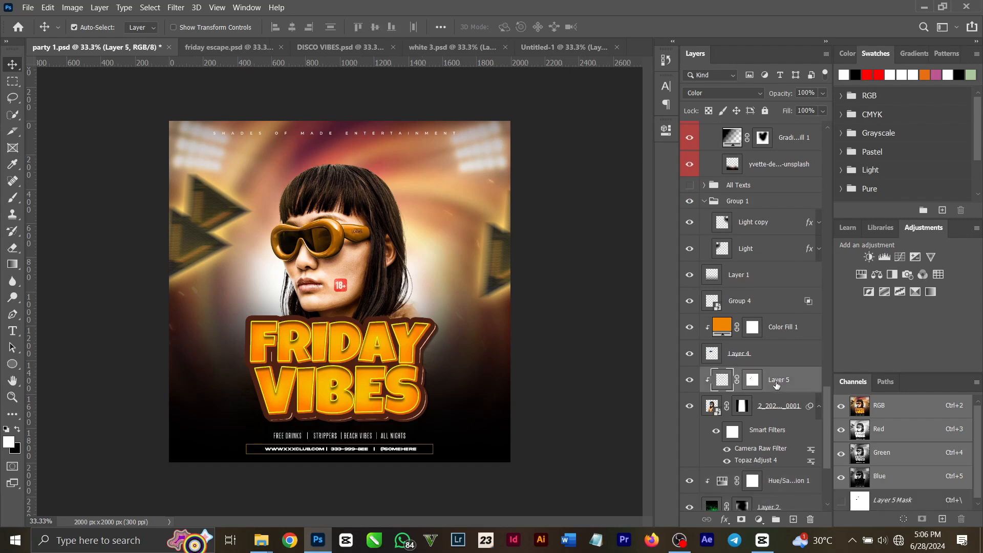
left_click(690, 380)
left_click(799, 402)
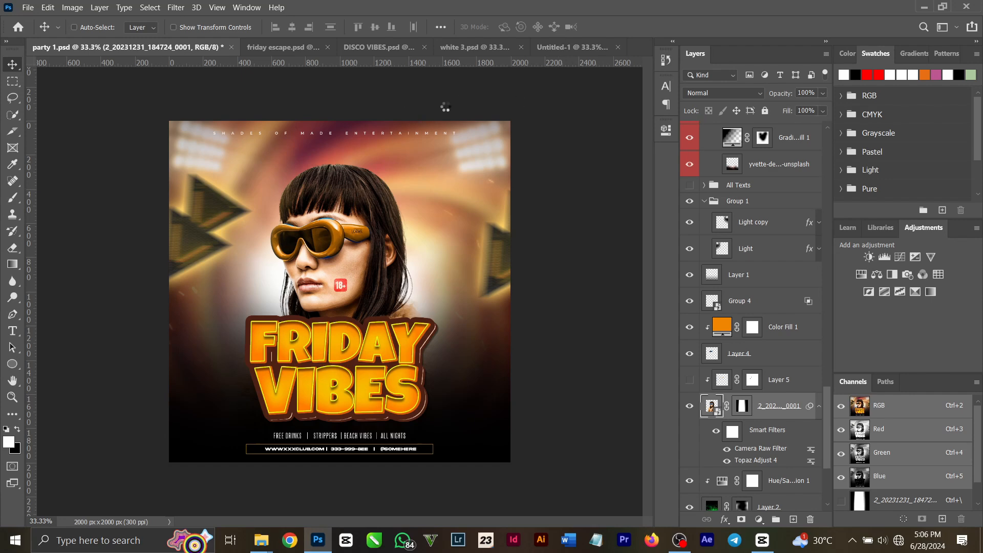
- Undo the repeated paste of the spark layers in Untitled-1 and return to party 1.psd
left_click(577, 49)
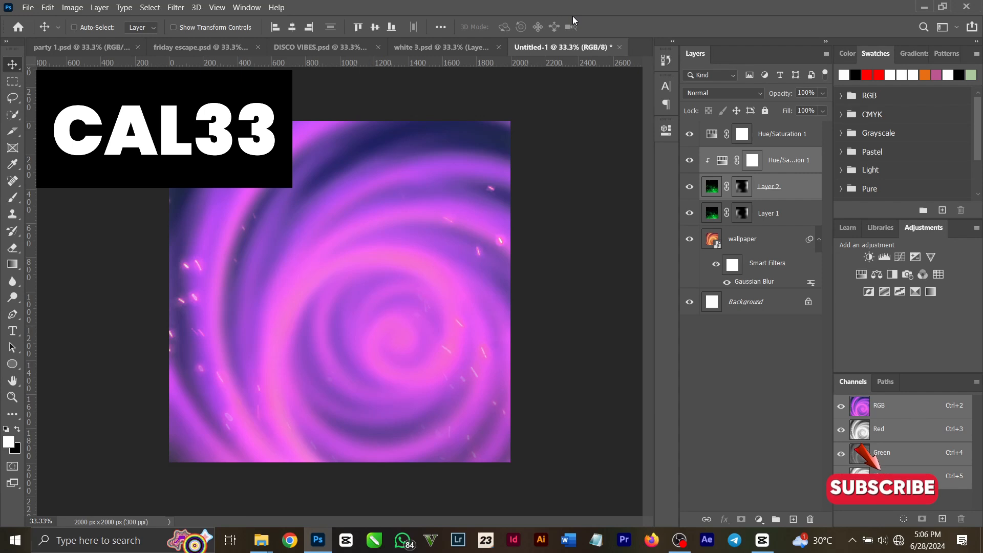
key("ctrl+z")
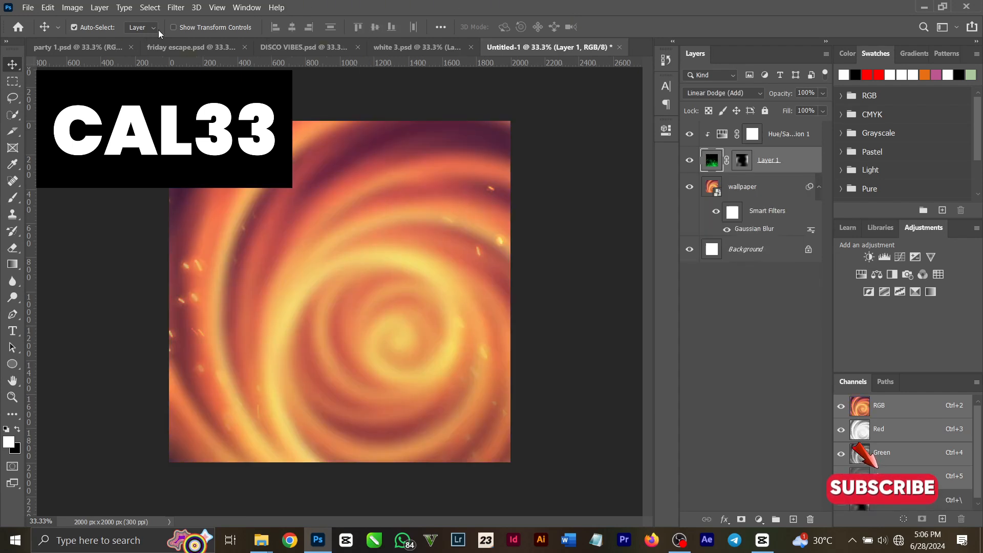
left_click(73, 27)
left_click(108, 45)
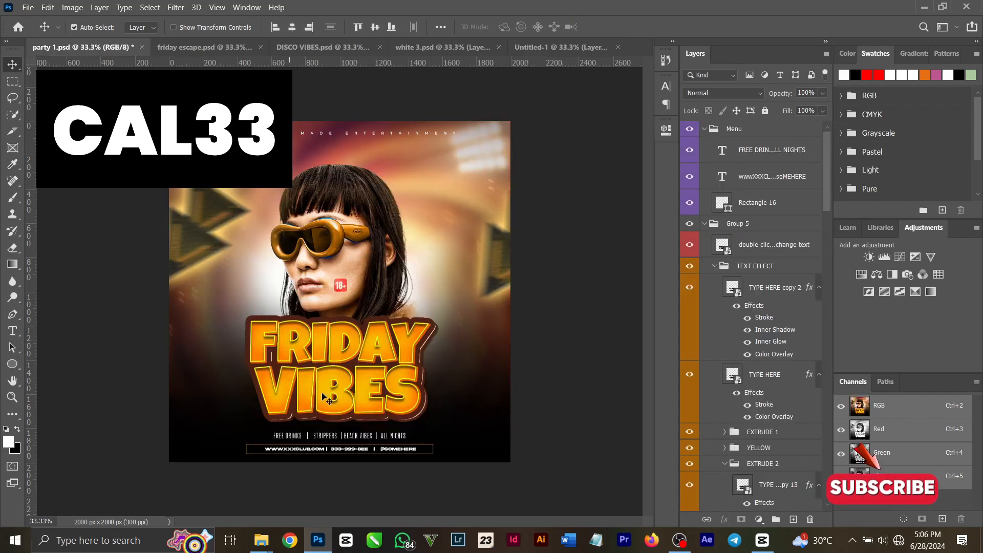
- Delete the spark Layer 6 and its clipped Hue/Saturation 1 adjustment above the woman's photo layer in party 1.psd
left_click(306, 264)
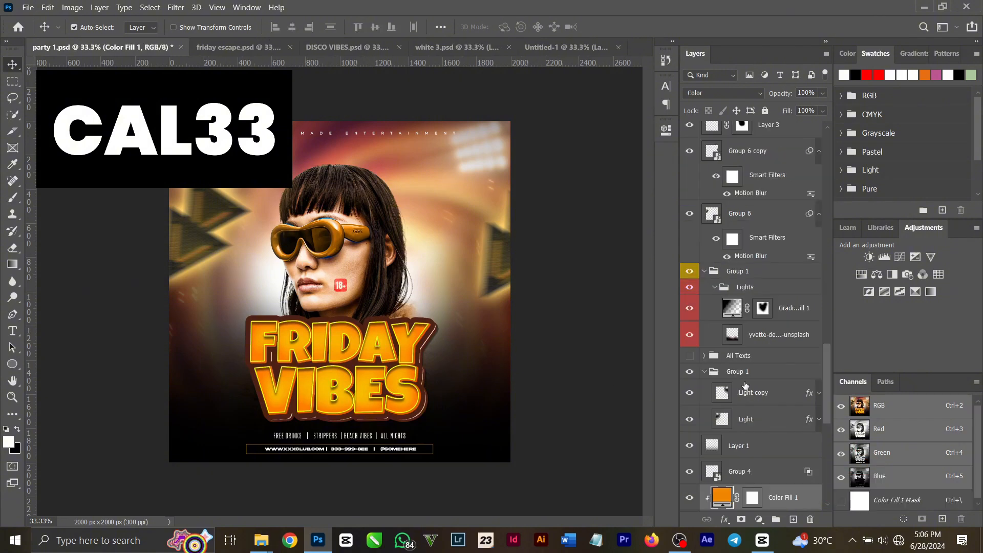
scroll(754, 391, "down", 1)
scroll(754, 390, "down", 4)
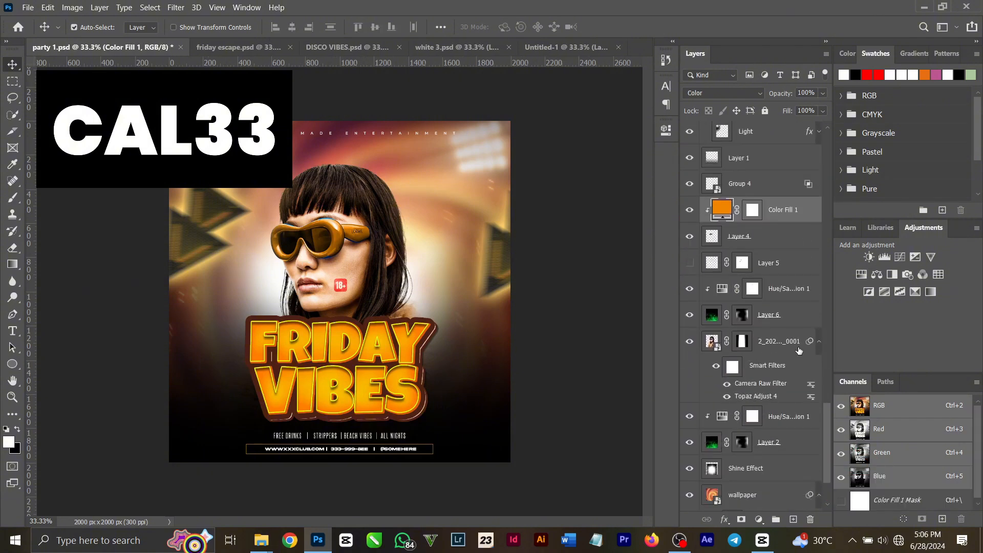
left_click(799, 350)
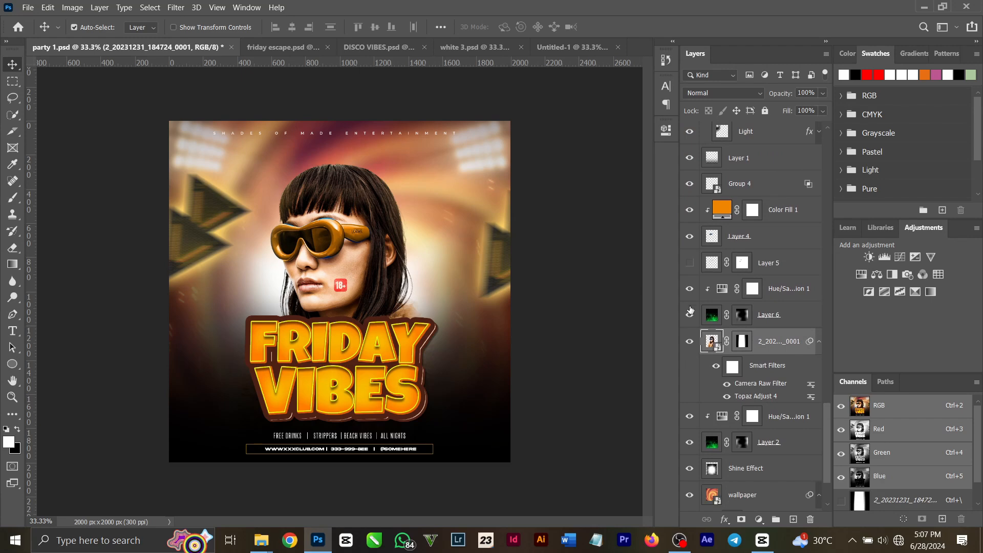
left_click(771, 312)
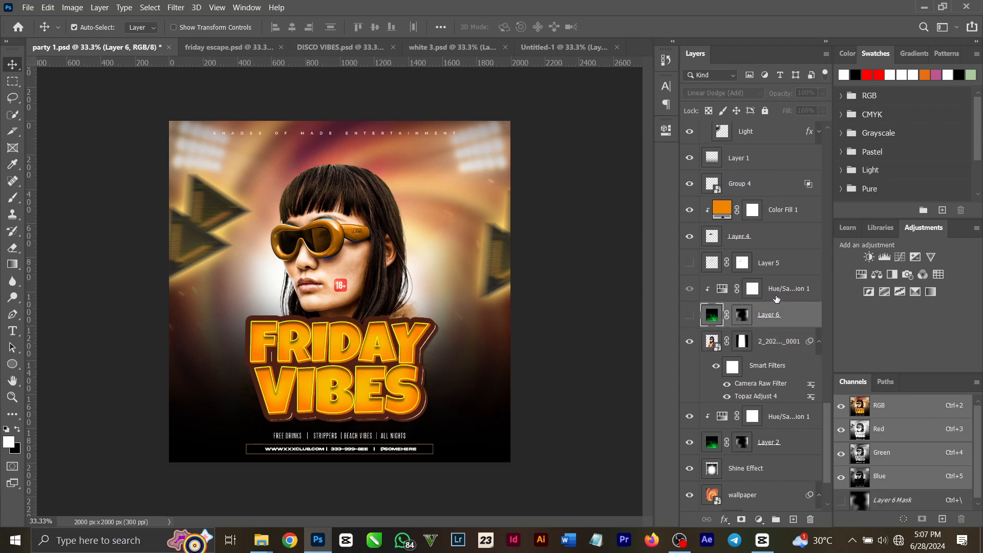
left_click(786, 285, "ctrl")
key("Delete")
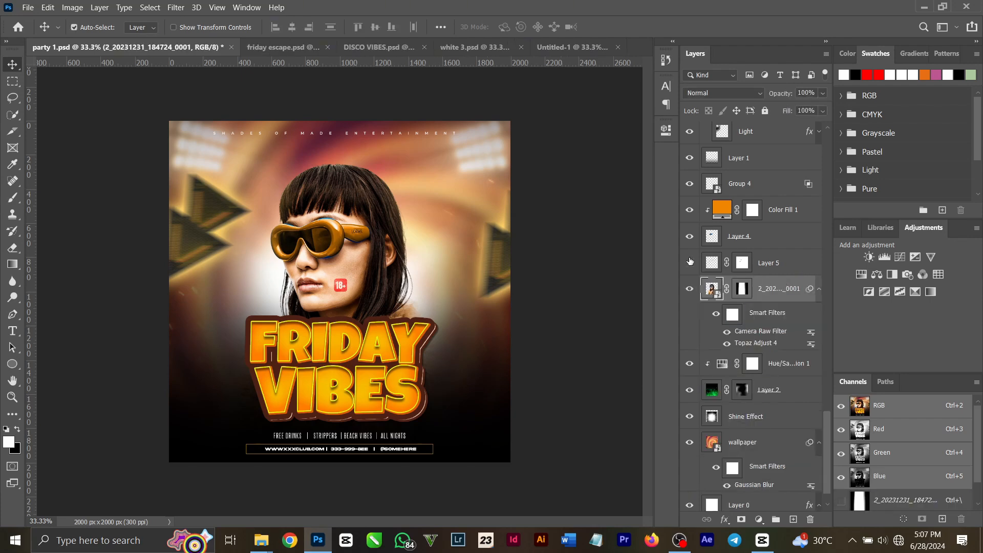
- Hide Layer 4, the orange Color Fill 1 and the 18+ badge in Group 4
left_click(690, 236)
left_click(690, 185)
left_click(690, 210)
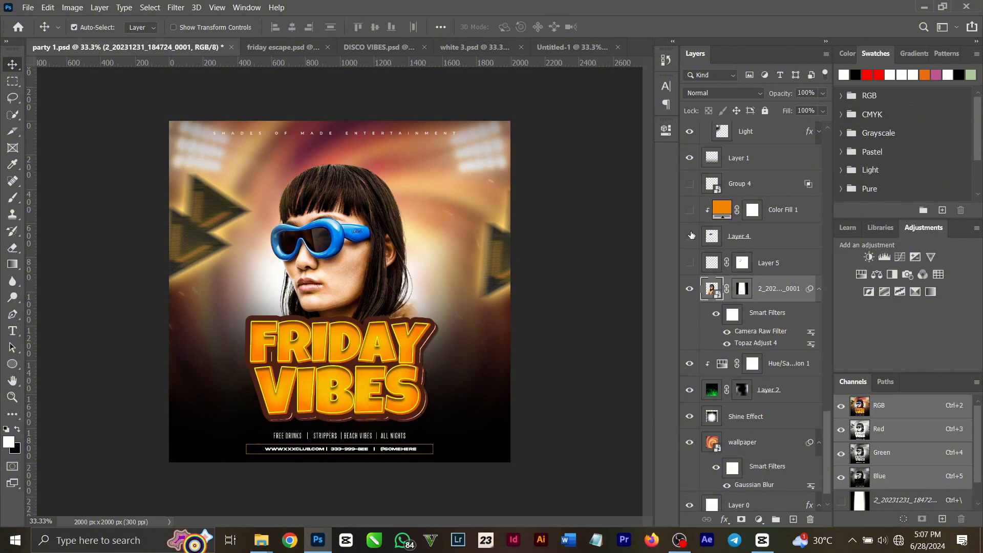
scroll(712, 227, "up", 3)
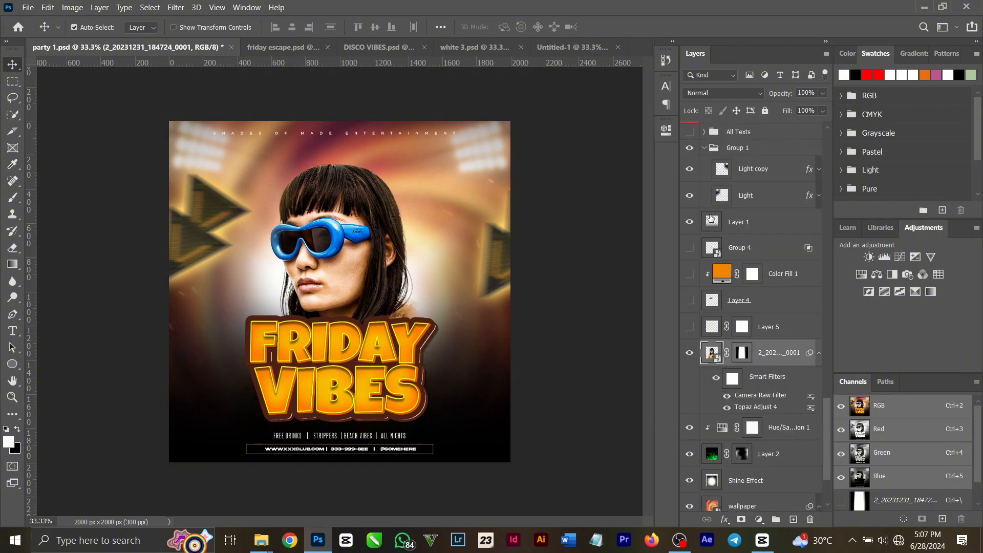
- Hide Layer 1 and the group holding the Light and Light copy layers, including both light layers
left_click(690, 196)
left_click(688, 168)
left_click(690, 147)
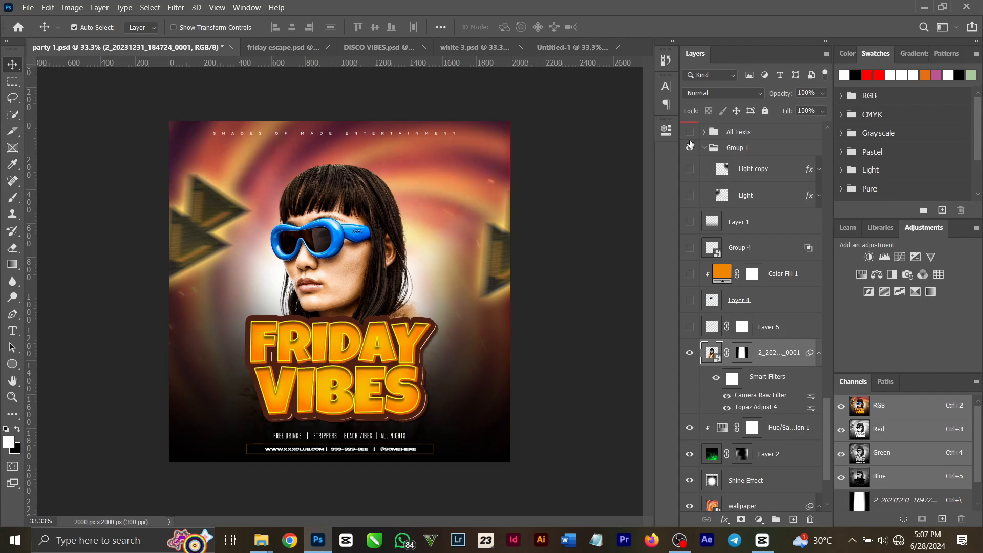
scroll(691, 153, "up", 8)
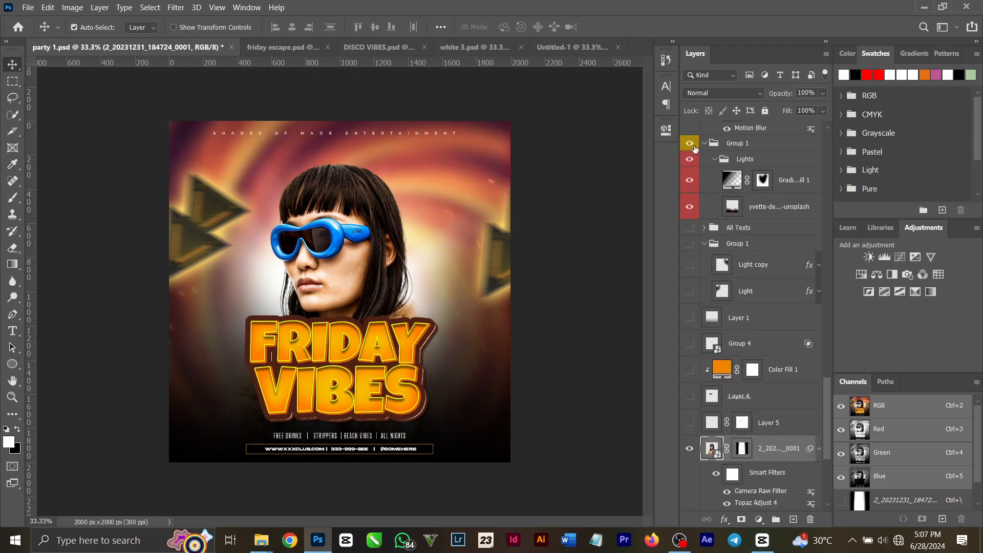
- Show Layer 5, Layer 4, Color Fill 1 and Group 4 above the woman's photo, and select the 18+ badge layer
scroll(694, 244, "down", 12)
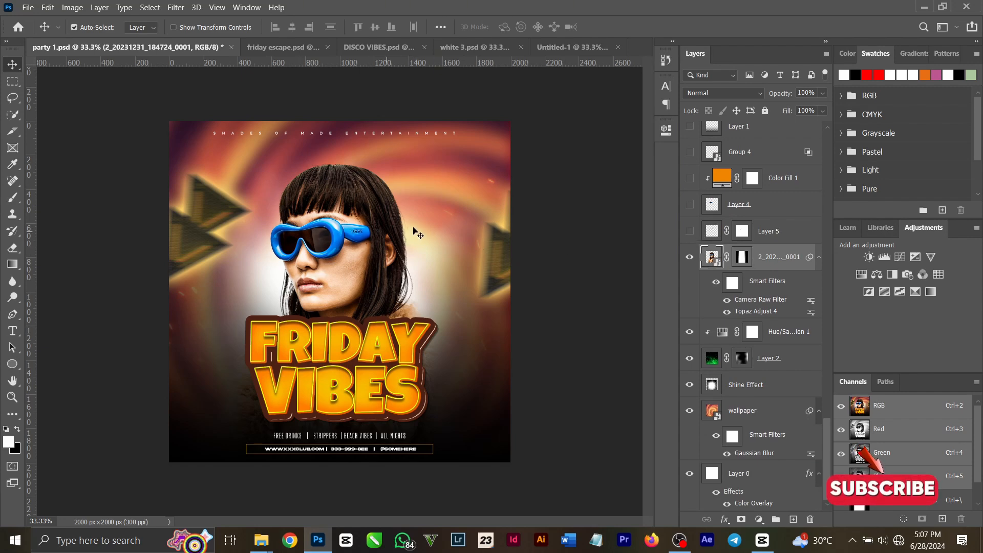
left_click(691, 231)
left_click(689, 206)
left_click(689, 178)
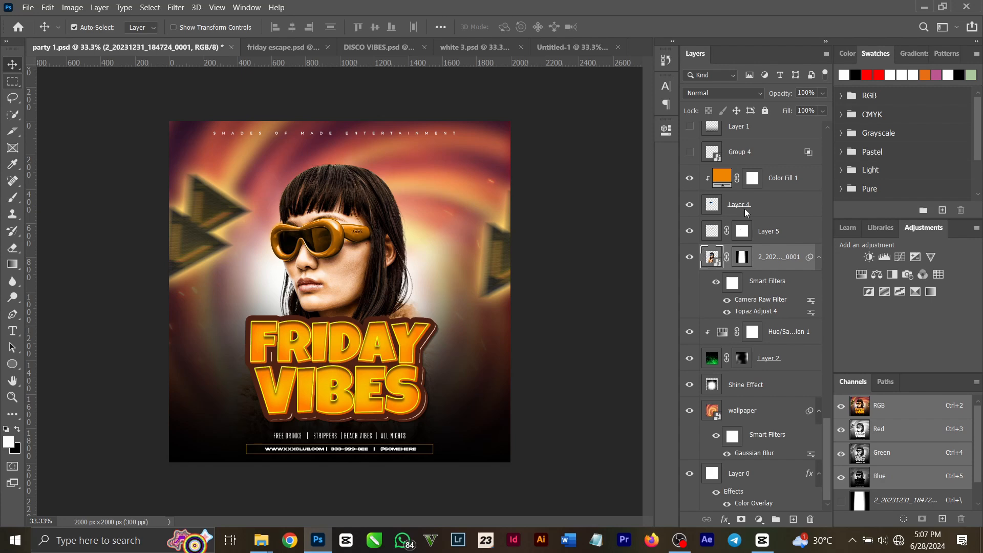
left_click(690, 153)
scroll(687, 192, "up", 5)
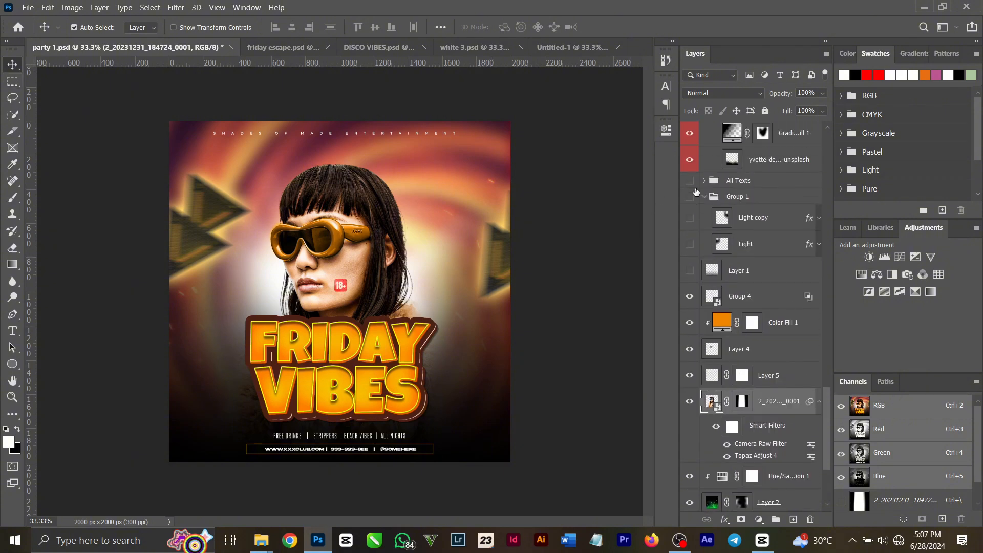
left_click(342, 286)
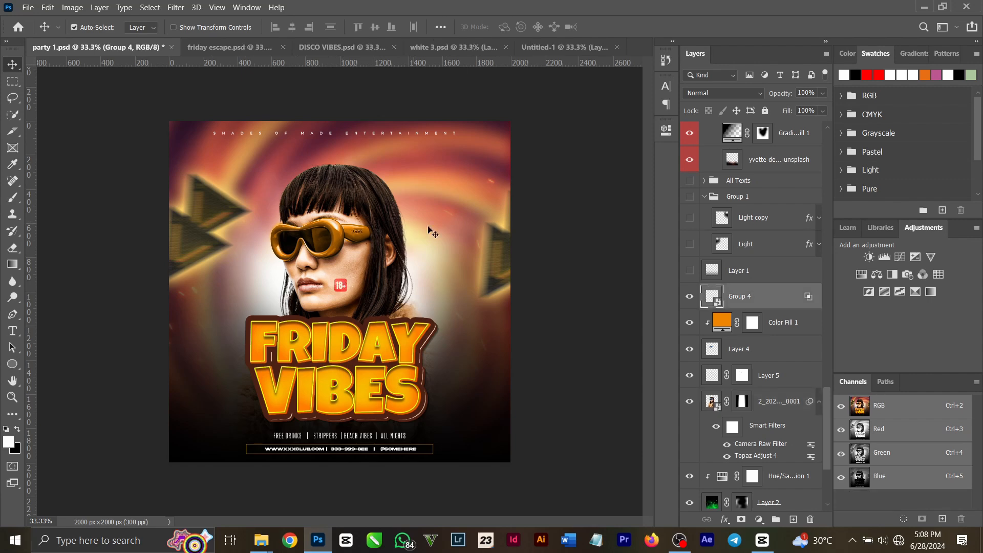
- Show the Light and Light copy layers in Group 1, keeping Layer 1 and the All Texts group hidden
left_click(690, 271)
left_click(691, 244)
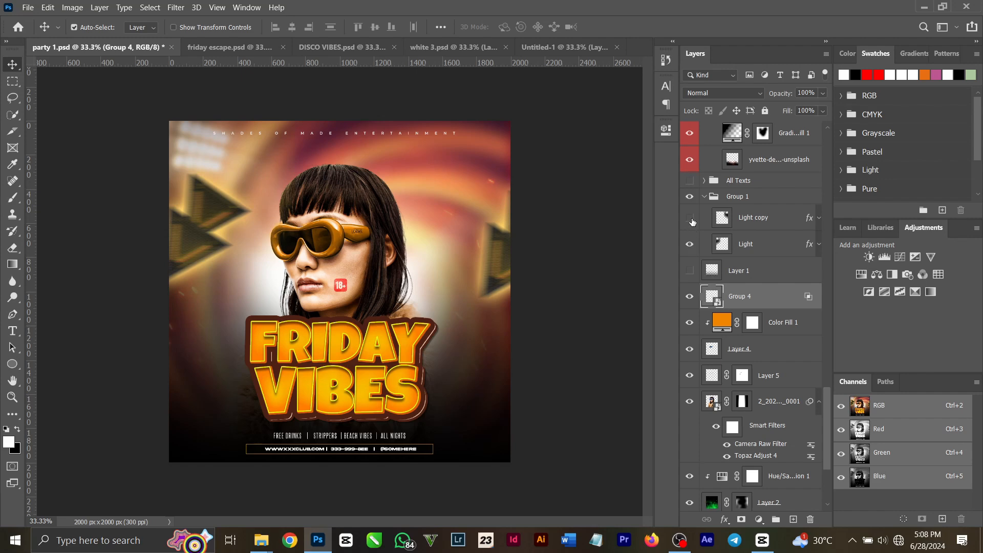
left_click(690, 217)
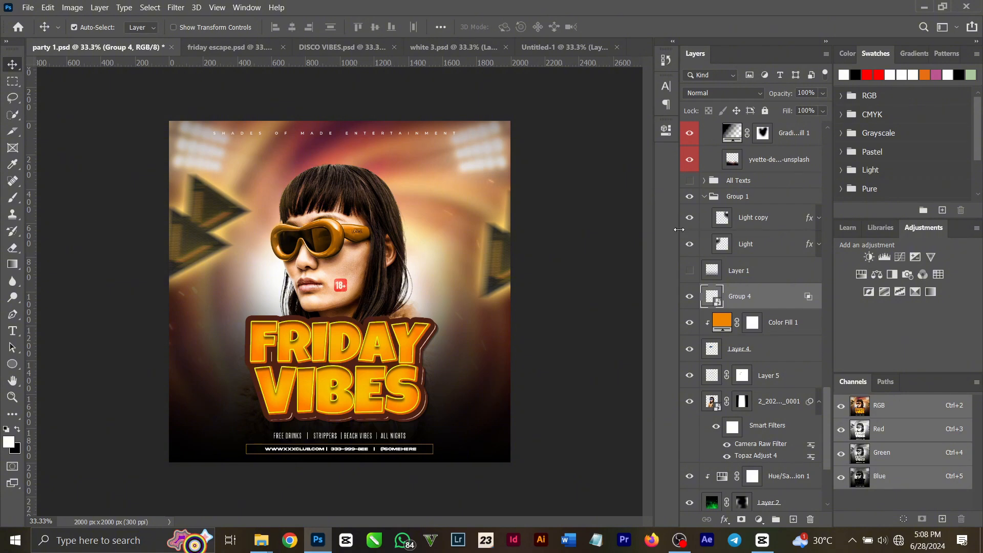
scroll(705, 256, "up", 3)
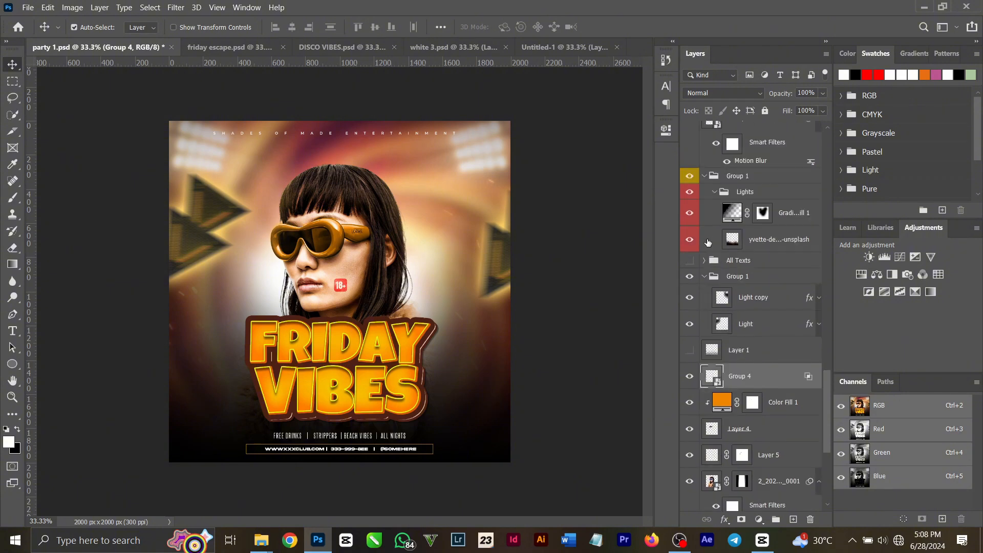
left_click(691, 262)
scroll(693, 264, "up", 5)
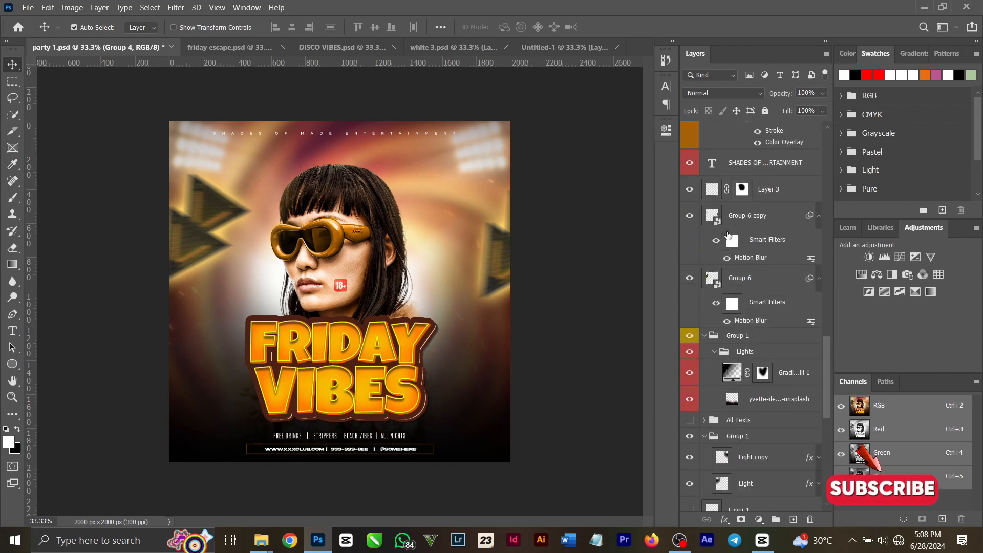
- Open the FRIDAY VIBES title's smart object to inspect its editable text, and close it without changes
left_click(279, 379)
scroll(781, 197, "up", 2)
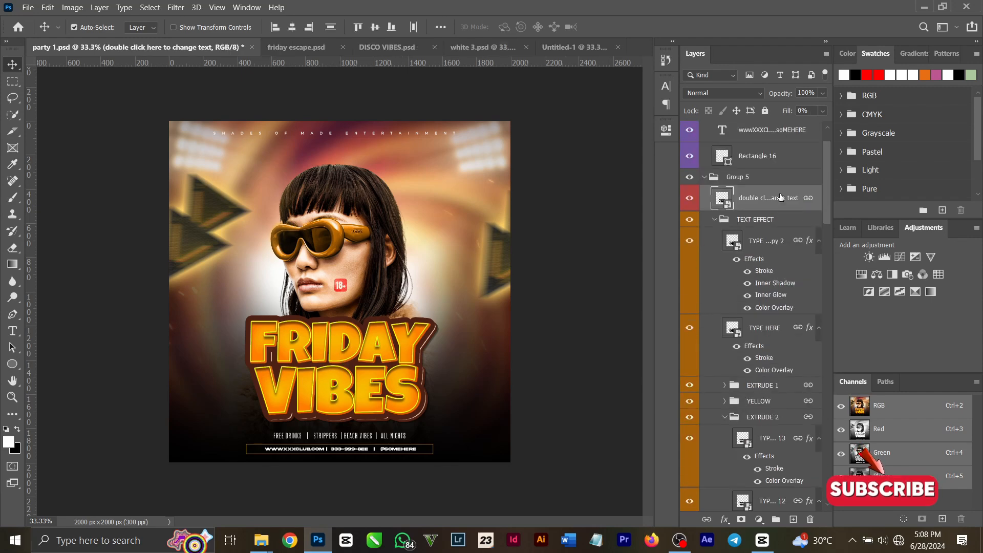
scroll(780, 197, "up", 1)
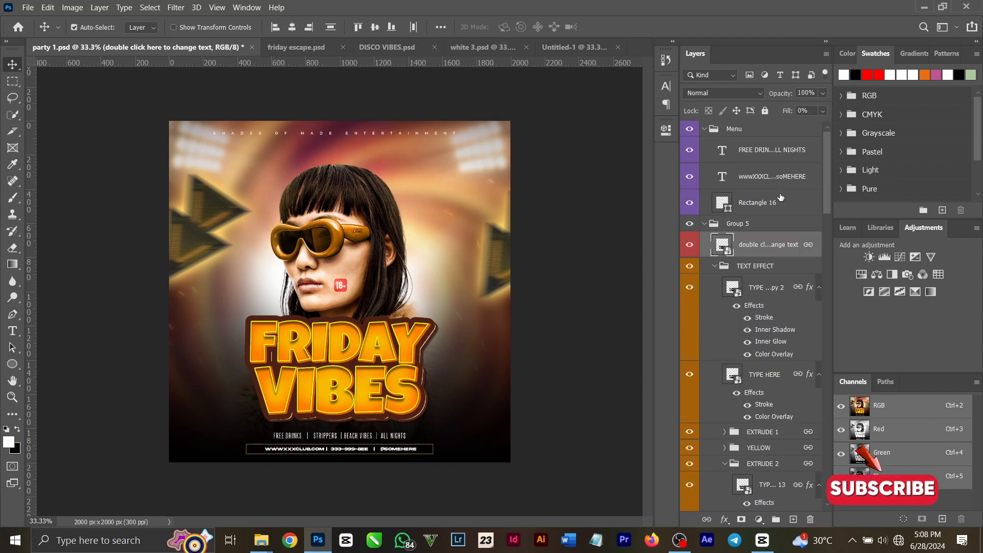
double_click(730, 251)
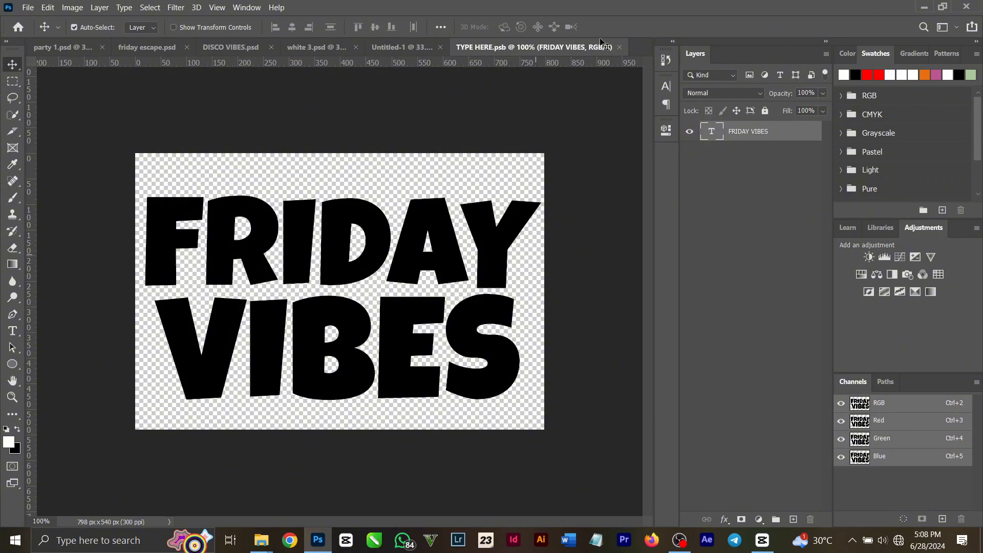
left_click(619, 47)
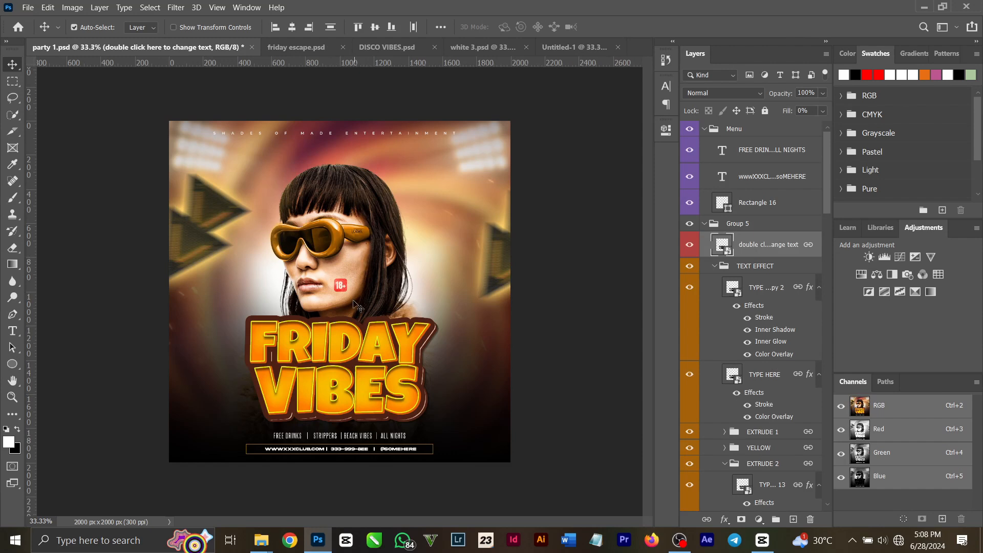
- Select the arrow shapes in Group 6 and toggle their visibility off and on to check them
left_click(215, 236)
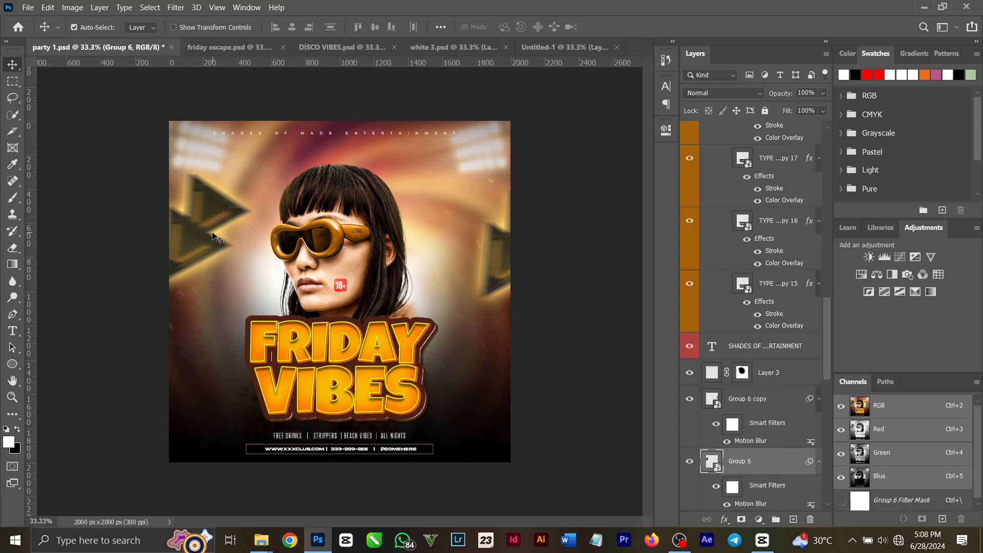
left_click(690, 462)
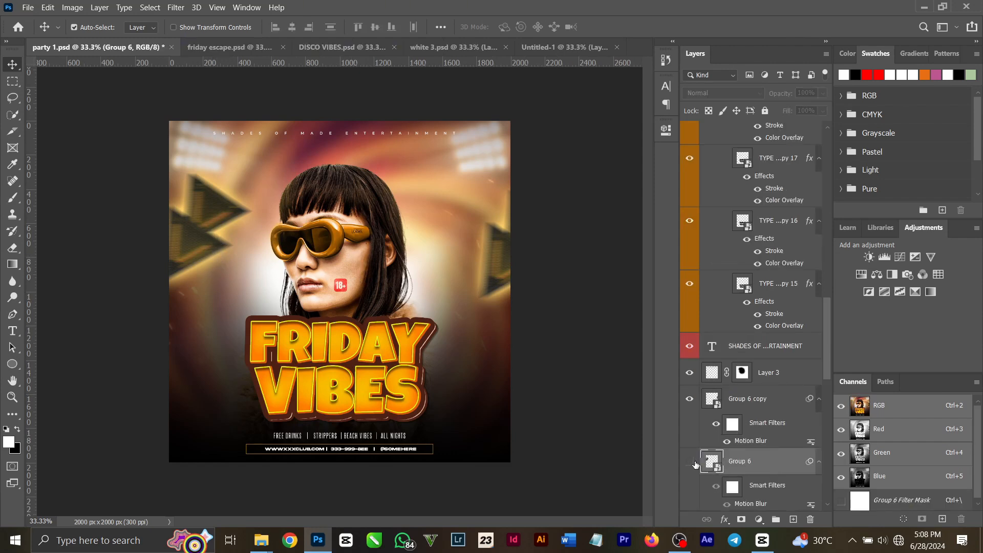
left_click(691, 462)
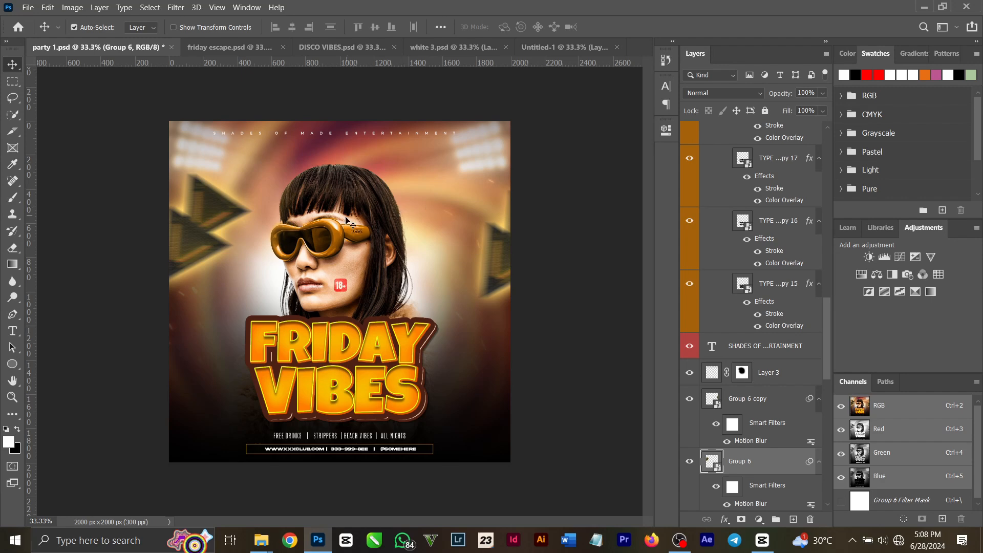
- Select the Gradient Fill 1 layer and look up Topaz Adjust 4 among the Topaz Labs filters without applying it
left_click(352, 201)
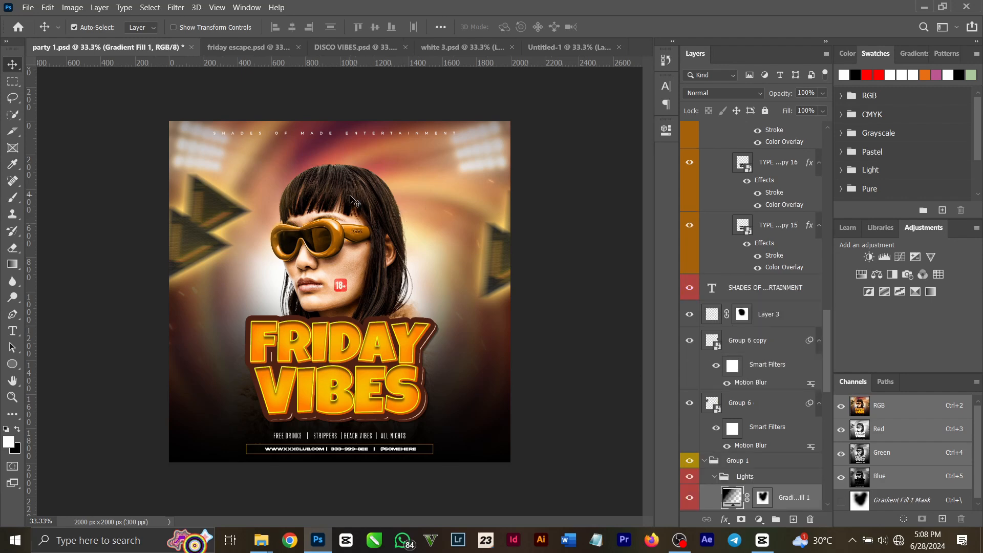
scroll(756, 417, "down", 3)
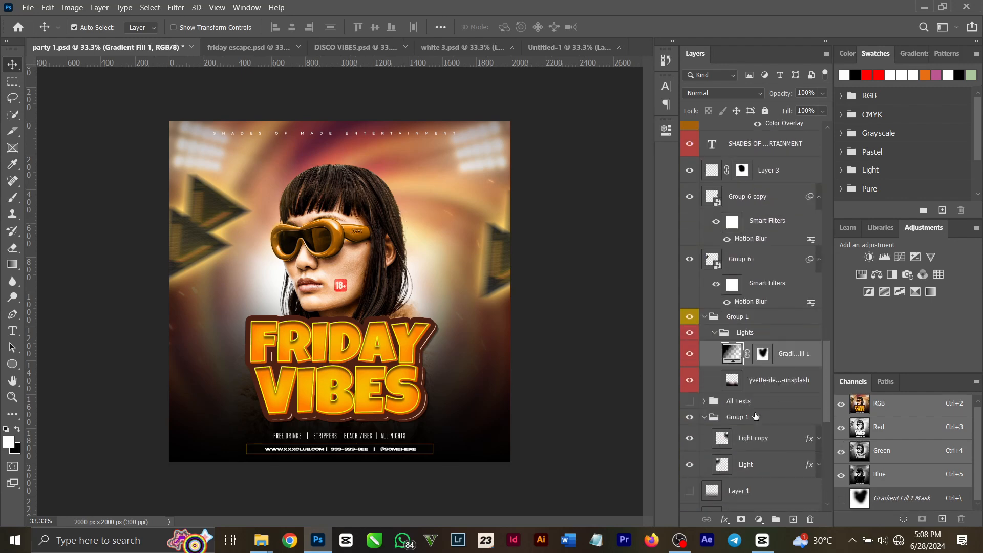
scroll(756, 416, "down", 2)
left_click(175, 7)
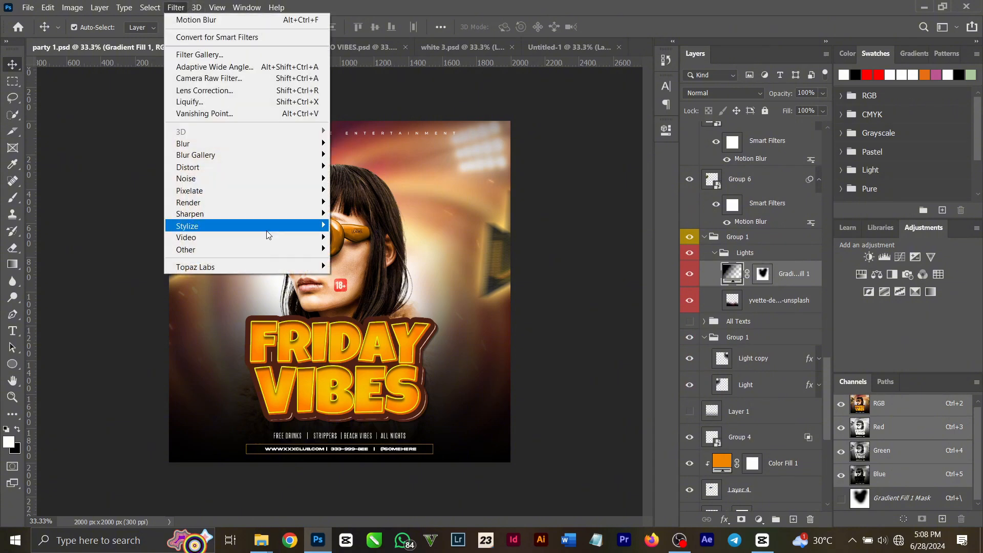
mouse_move(271, 266)
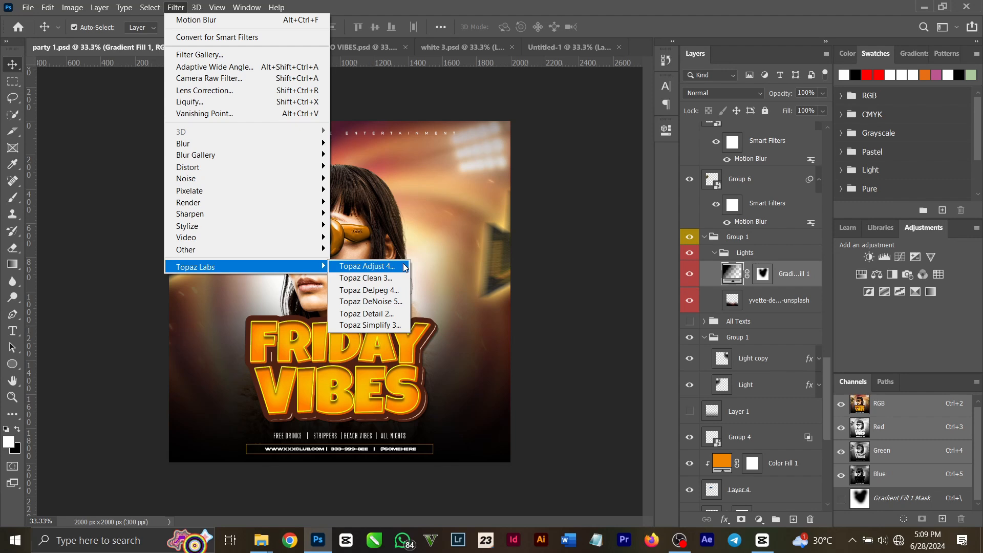
left_click(604, 177)
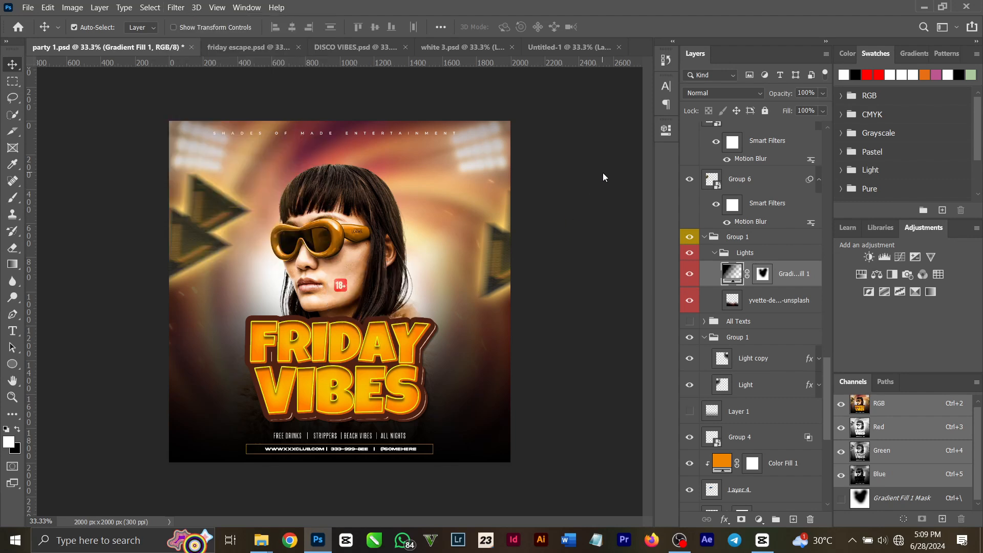